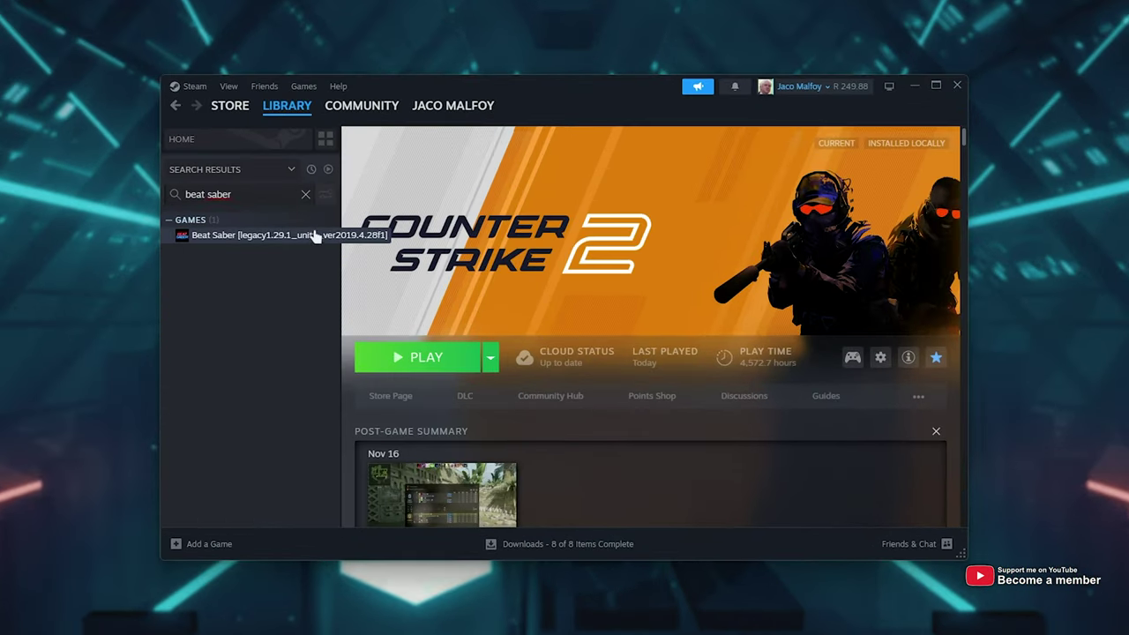
Step: Check the beta branches offered for Beat Saber in its Steam properties, leaving the current selection as it is
right_click(315, 236)
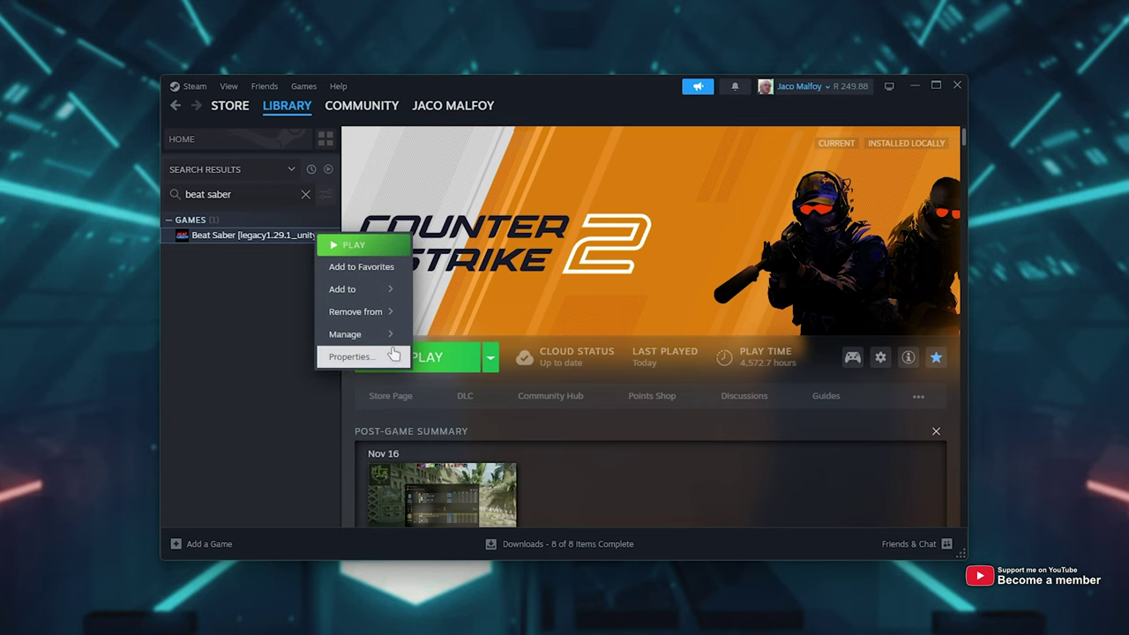
click(392, 355)
click(335, 254)
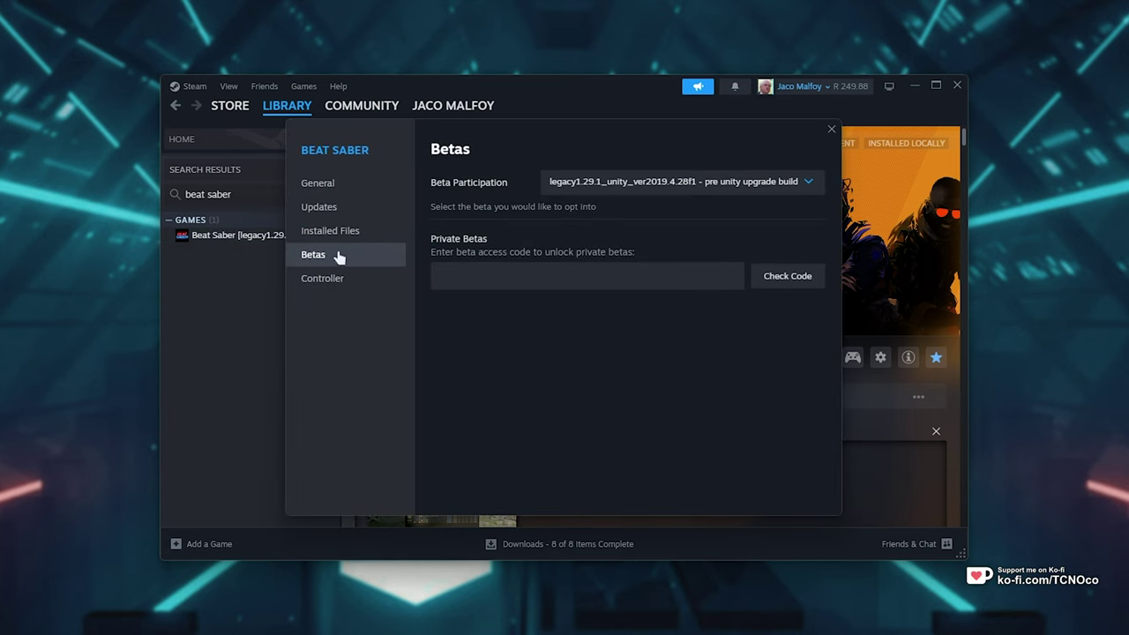
click(607, 184)
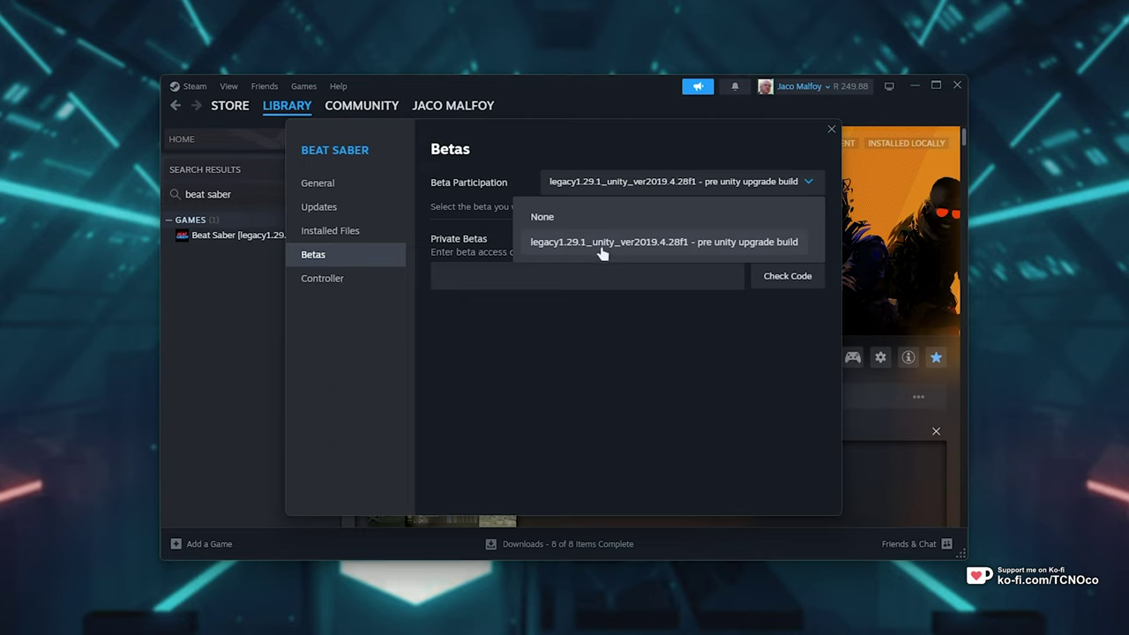
click(832, 132)
click(832, 132)
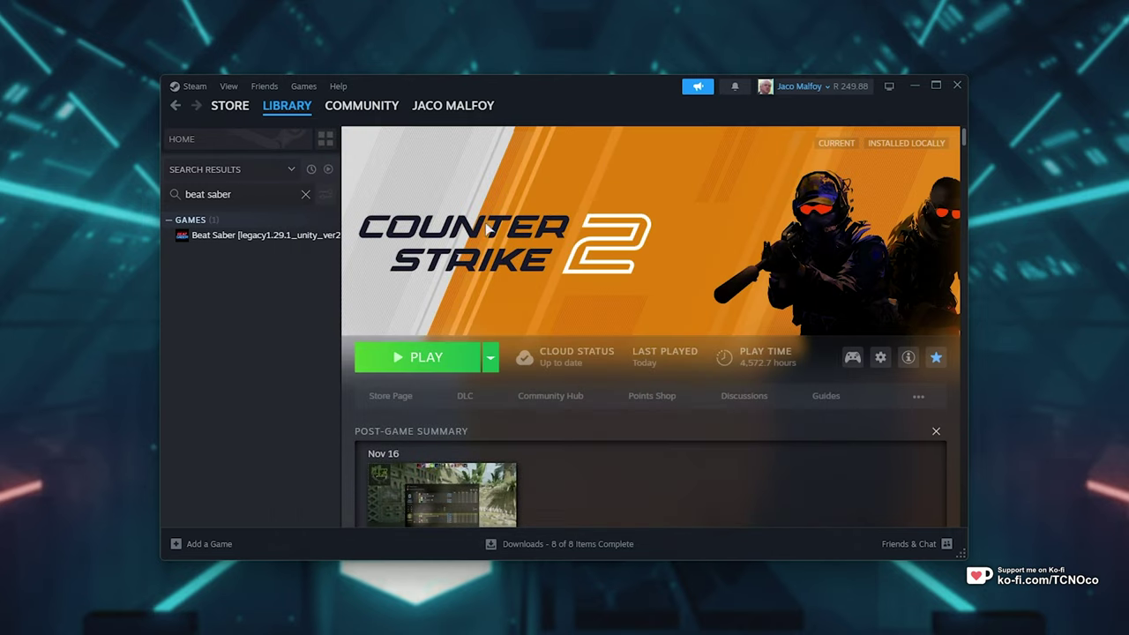
click(277, 244)
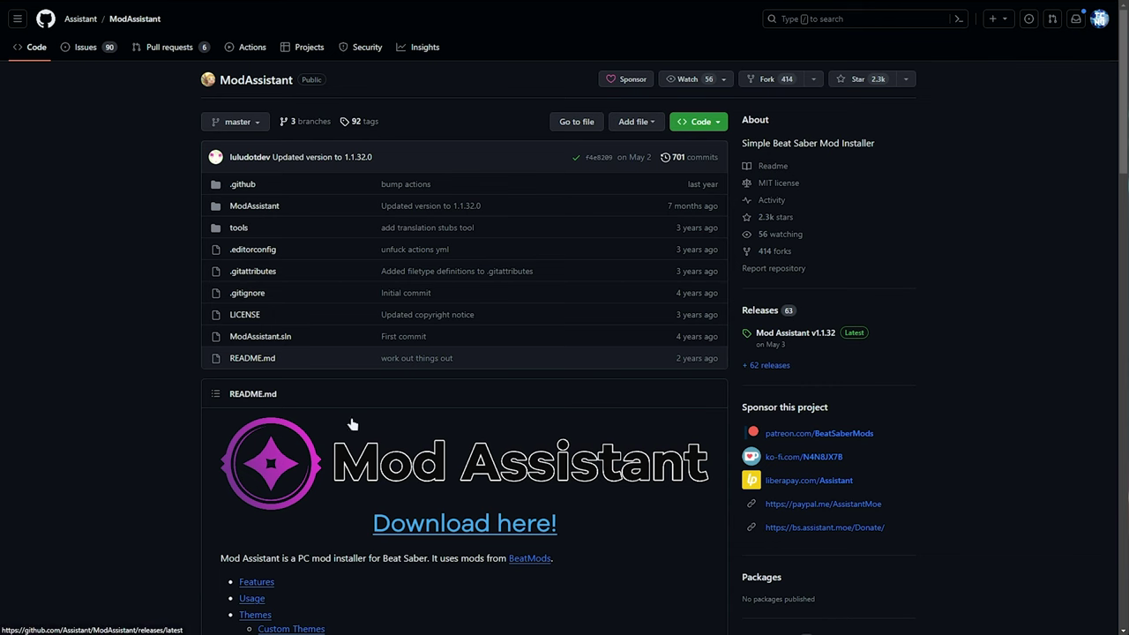
Step: Download ModAssistant.exe from the latest Mod Assistant release on GitHub
scroll(359, 409, down, 3)
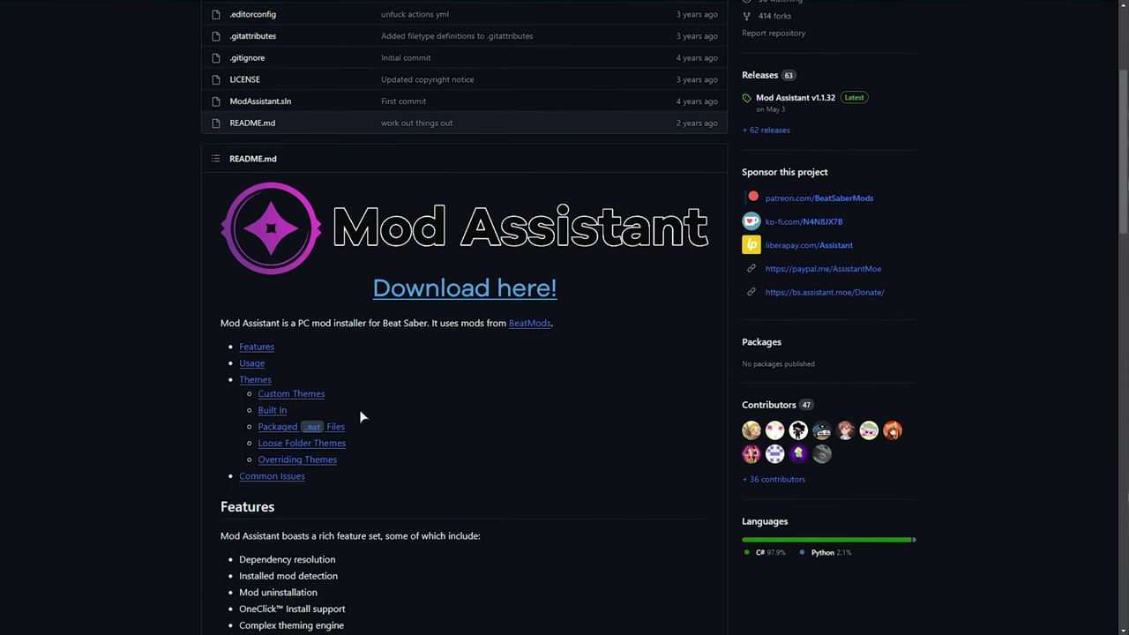
click(468, 291)
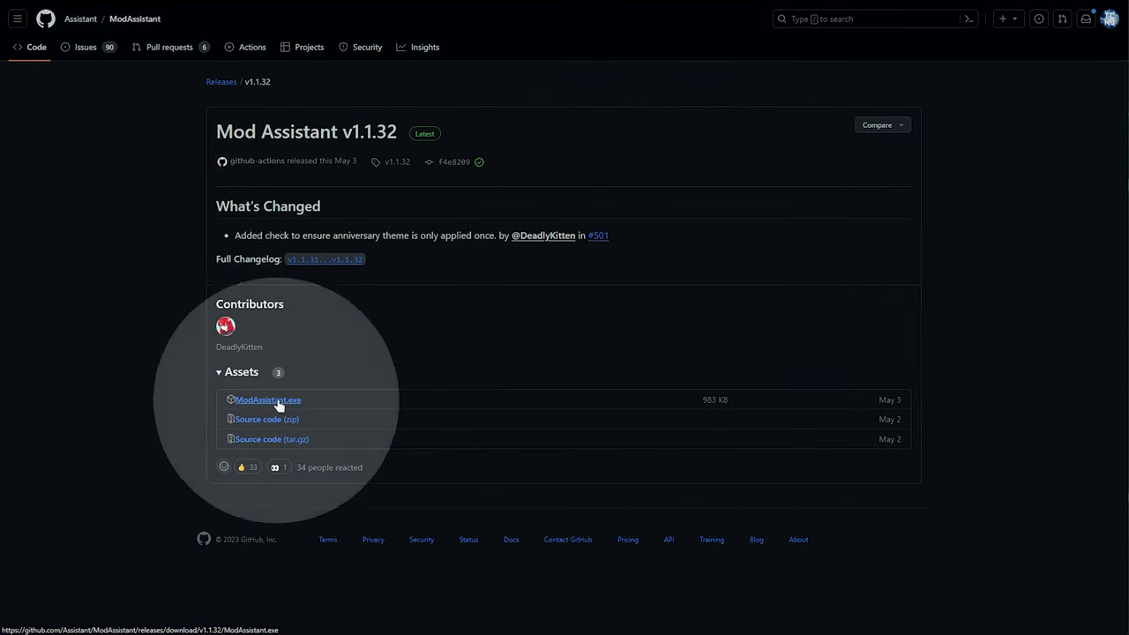
click(260, 402)
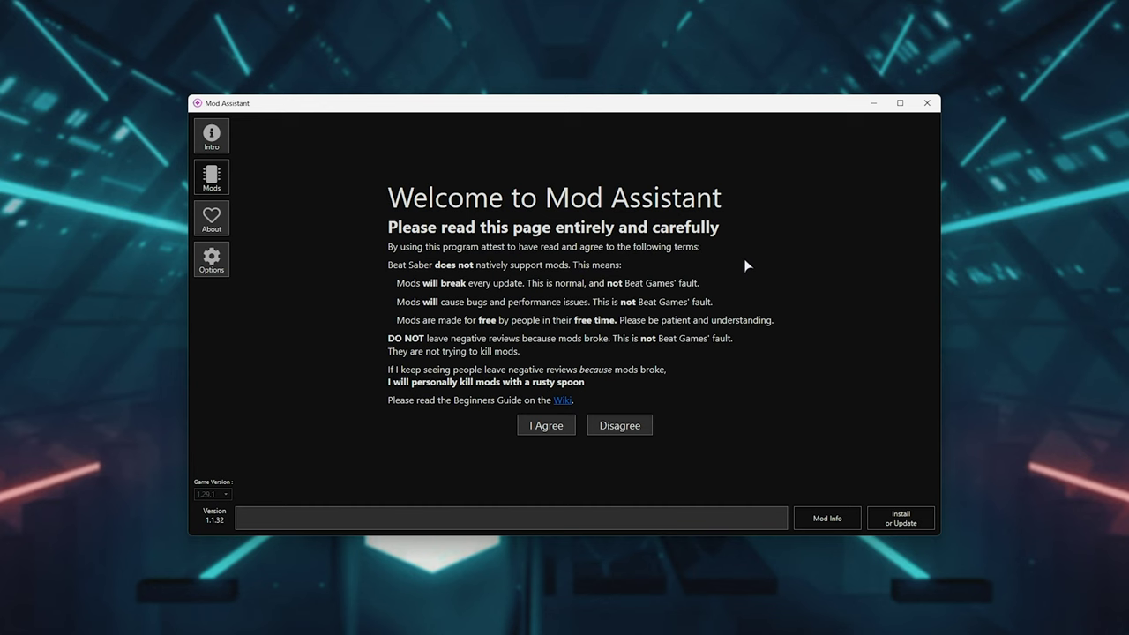
Step: In Mod Assistant, agree to the usage terms and enable OneClick installs for BeatSaver and Playlists
click(571, 425)
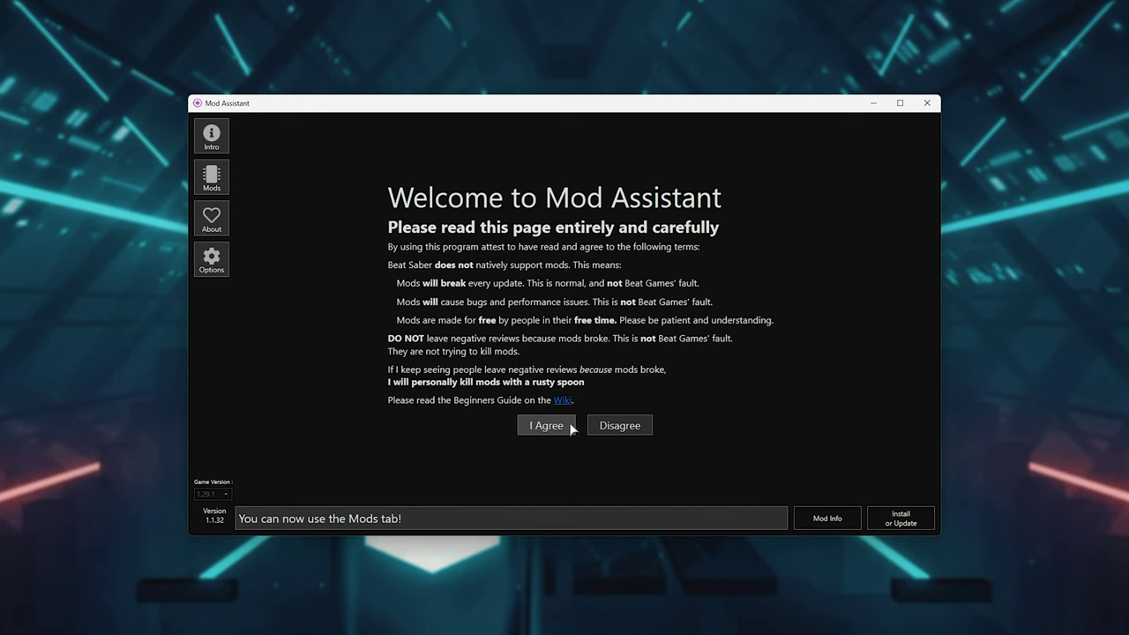
click(210, 263)
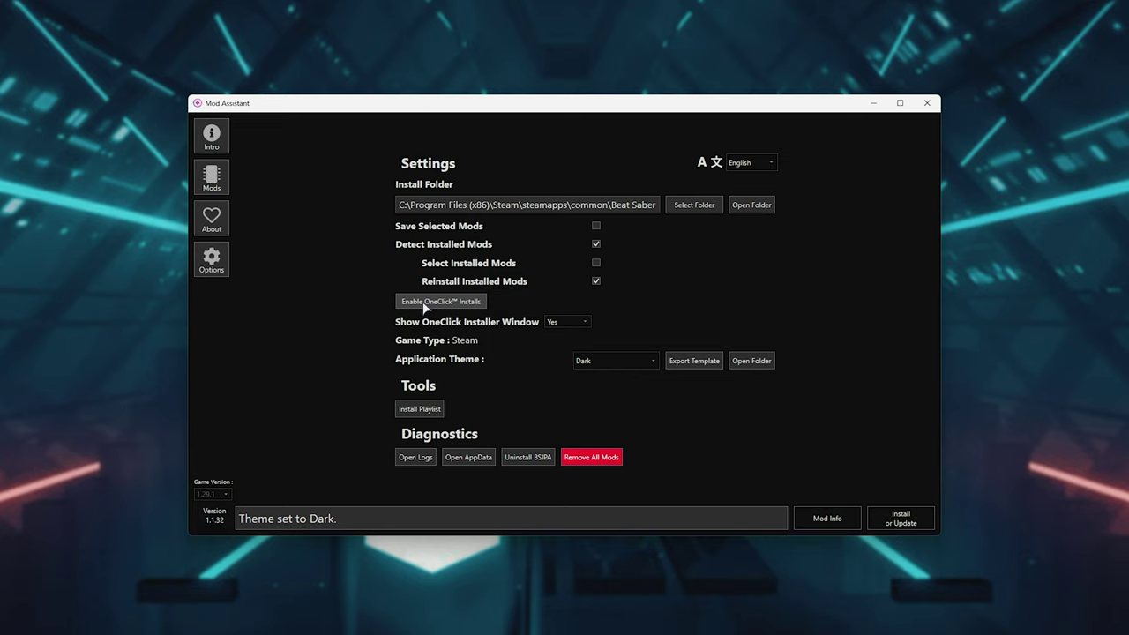
click(446, 302)
click(399, 301)
click(401, 302)
click(444, 300)
click(441, 300)
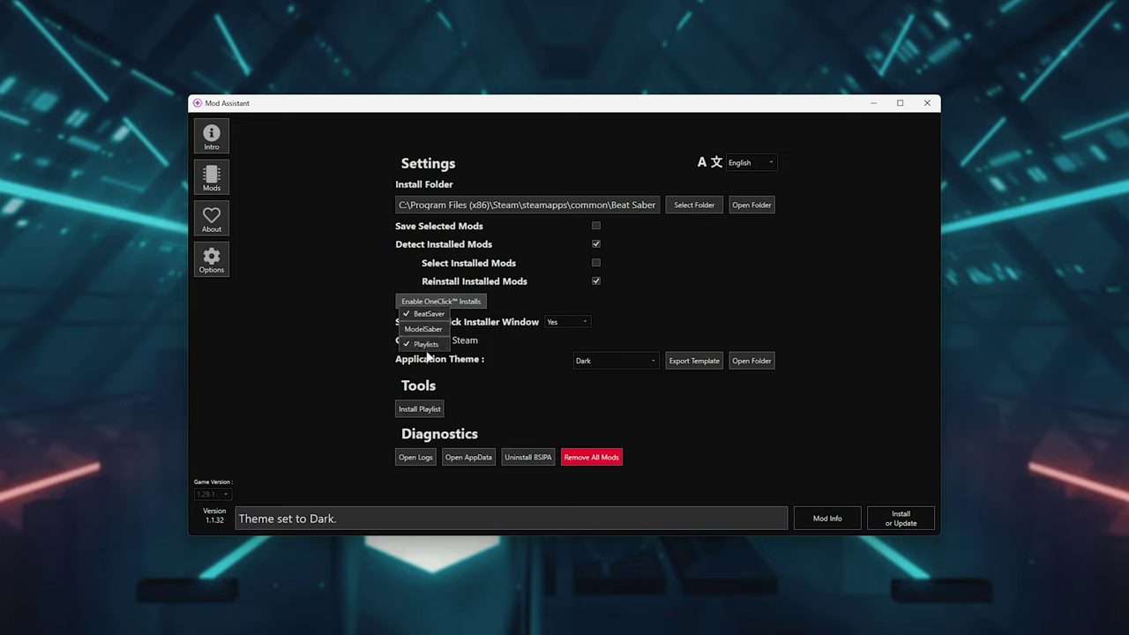
click(369, 316)
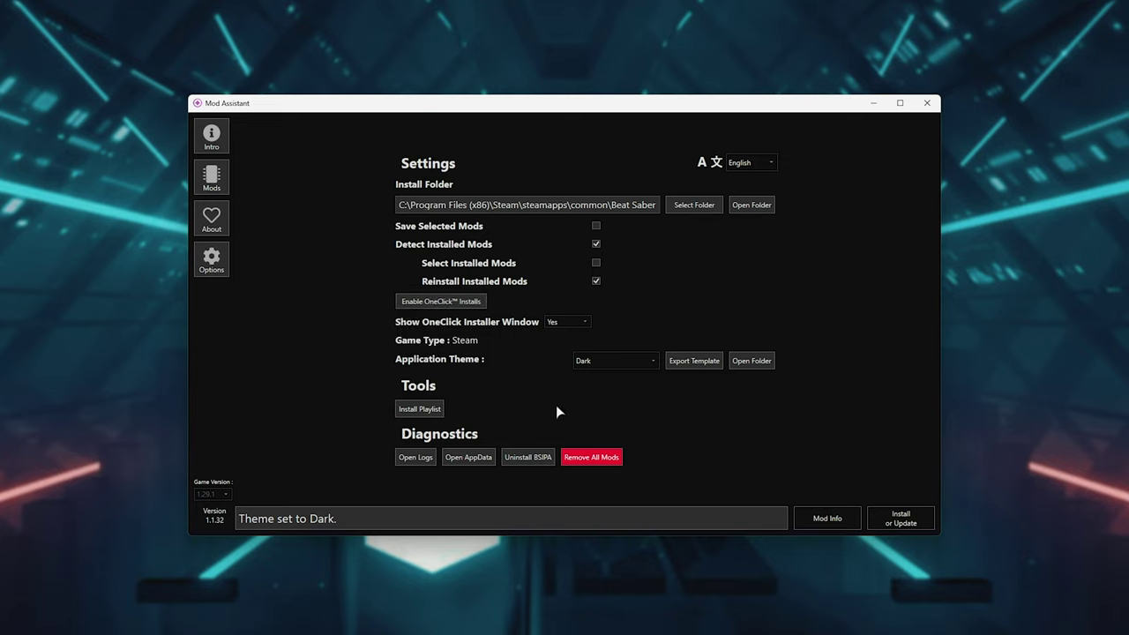
Step: Examine the Beat Saber mods offered in Mod Assistant, from the core mods through to the UI enhancements
click(211, 179)
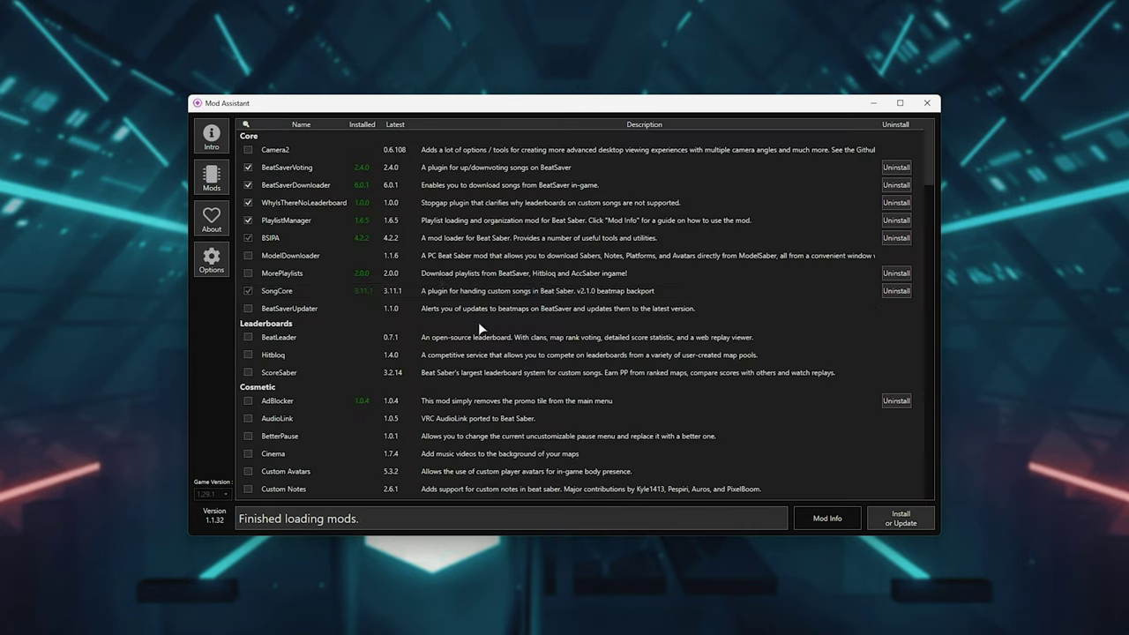
click(301, 225)
click(321, 186)
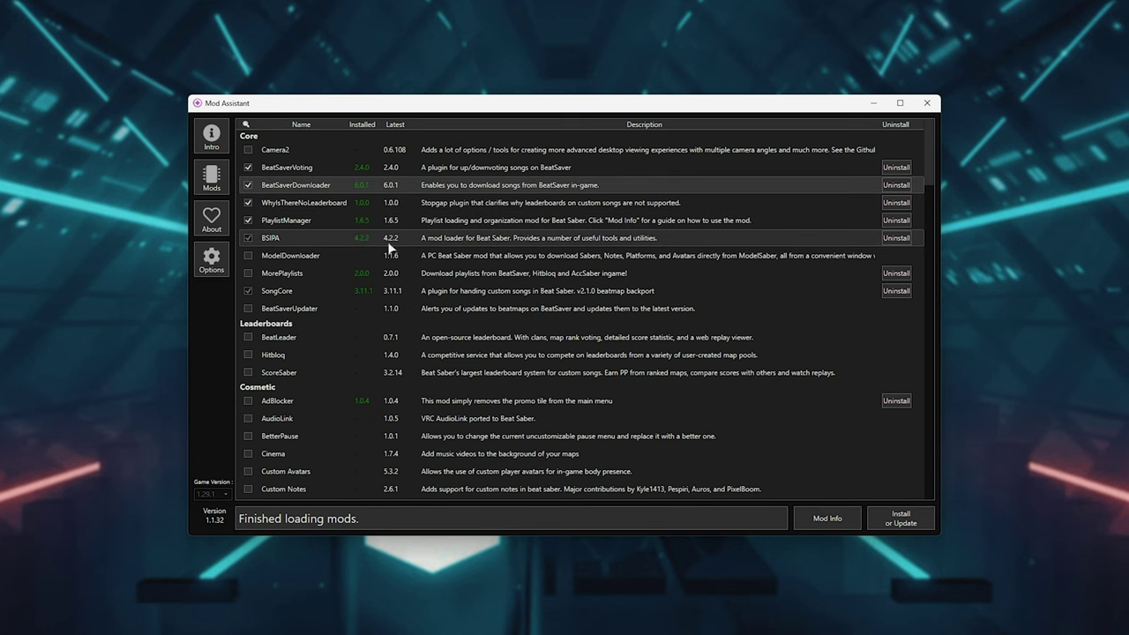
scroll(406, 245, down, 20)
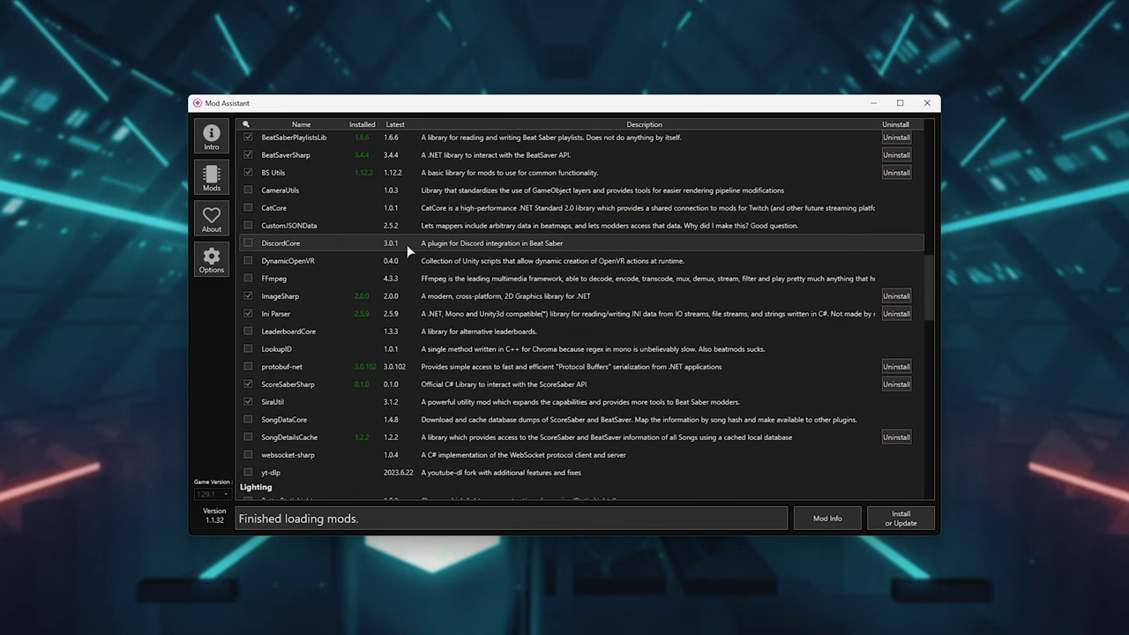
scroll(385, 275, down, 10)
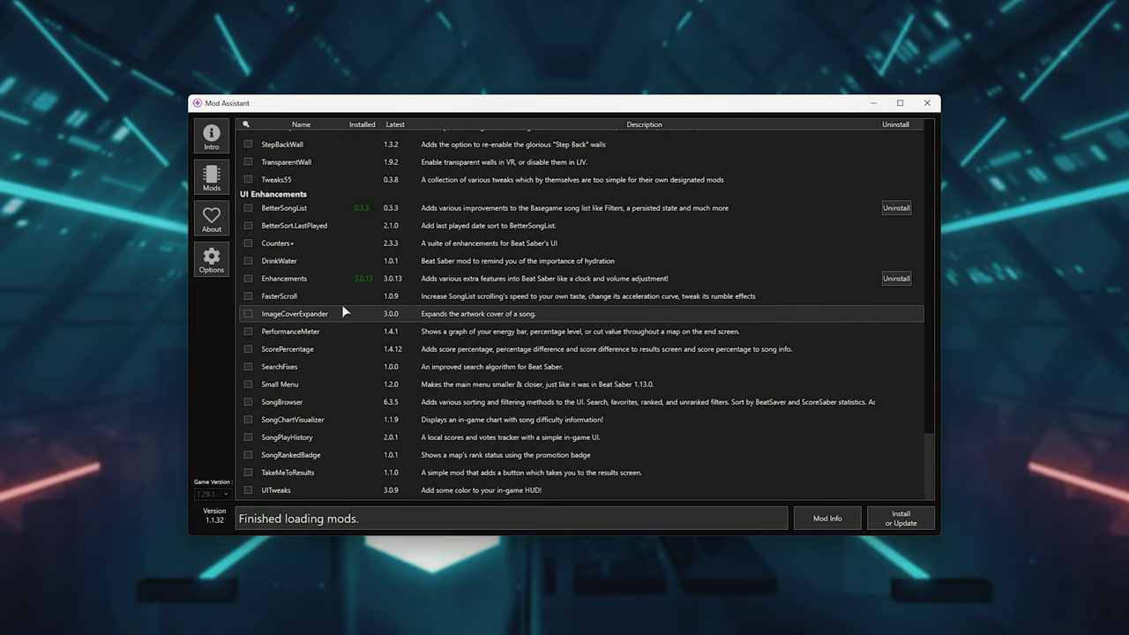
scroll(291, 230, up, 20)
scroll(282, 224, up, 15)
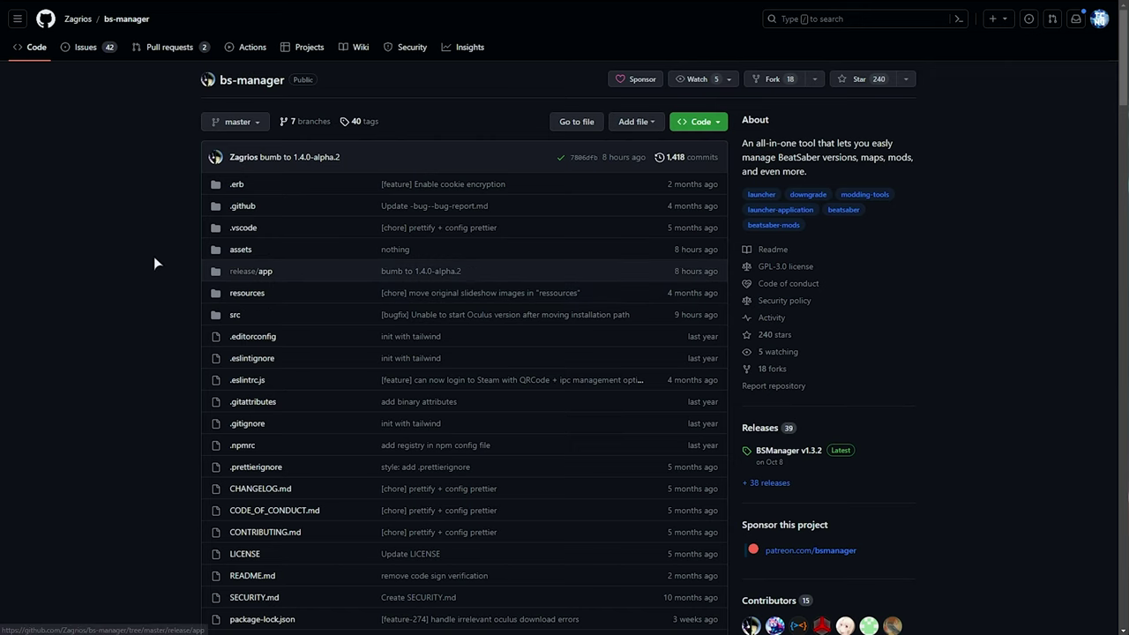
Step: Switch to the bs-manager repository on GitHub and download BSManager-Setup-1.3.2.exe from its latest release
scroll(149, 273, down, 15)
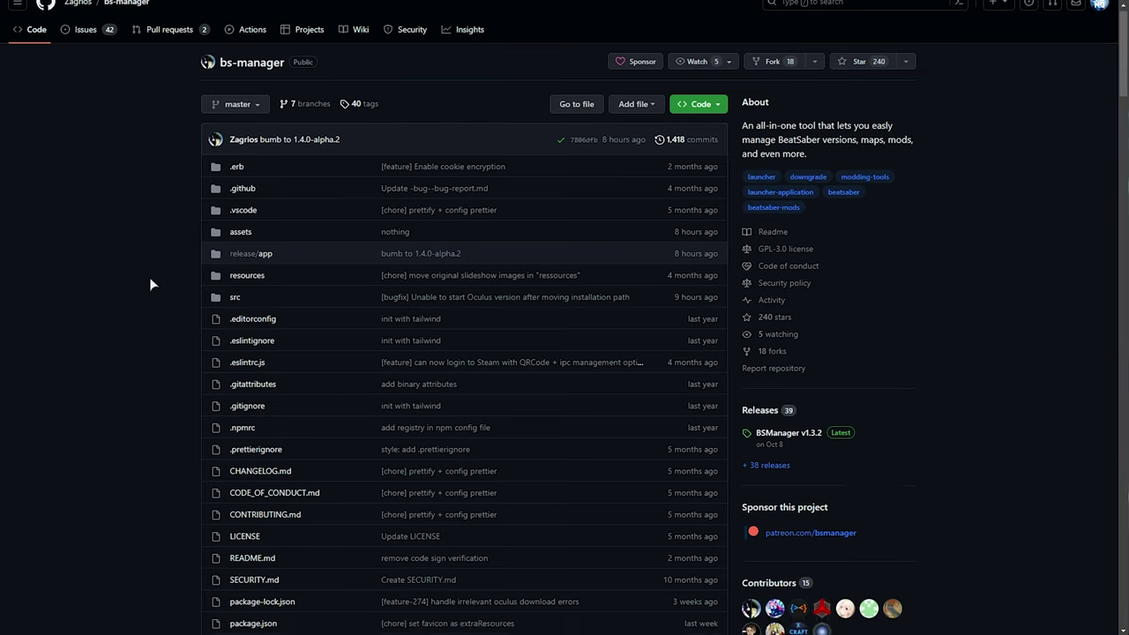
scroll(360, 176, down, 8)
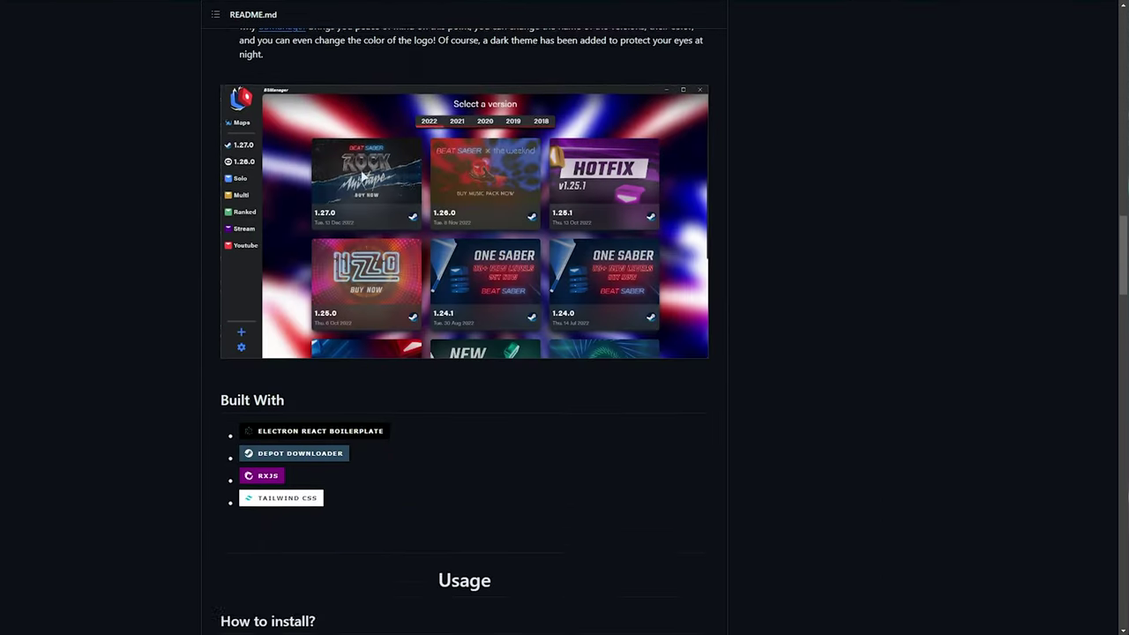
double_click(486, 235)
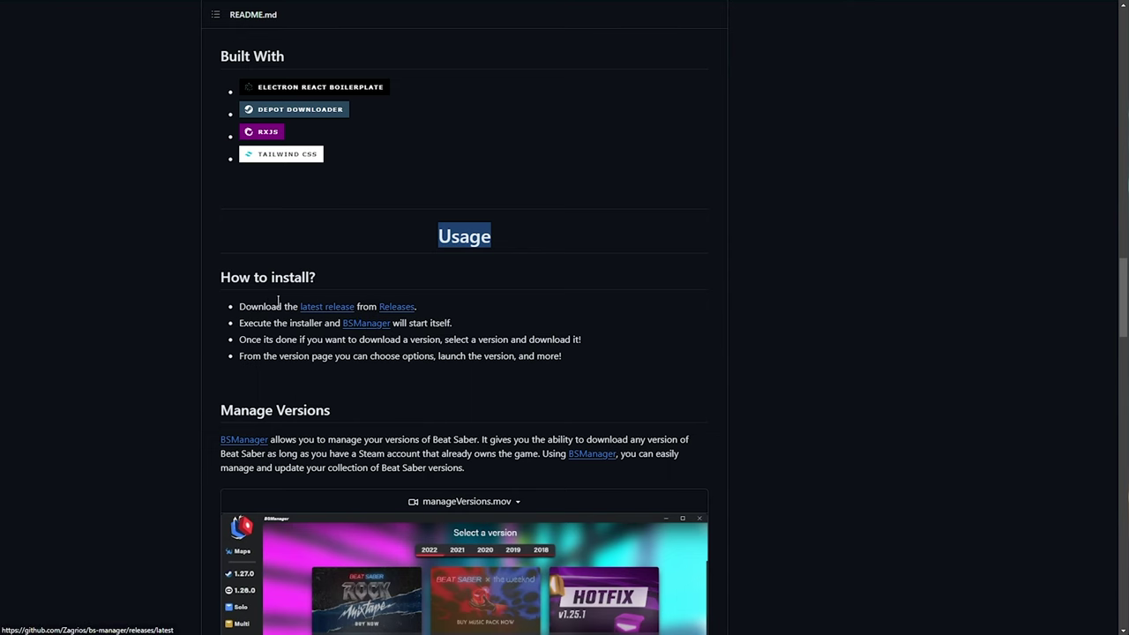
click(319, 306)
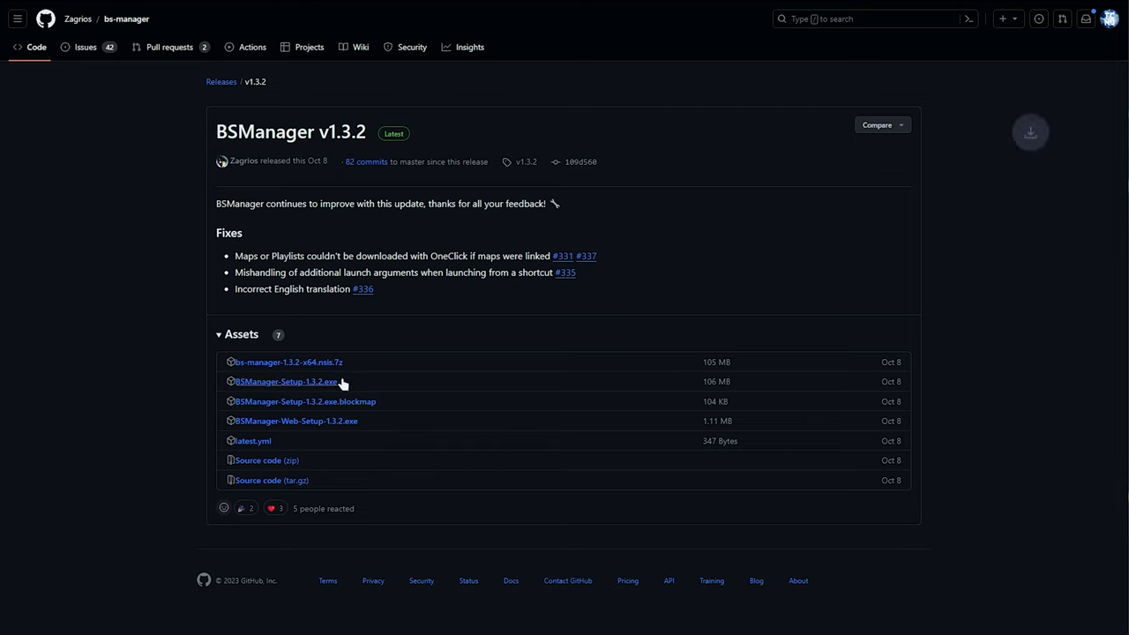
drag(338, 382, 246, 379)
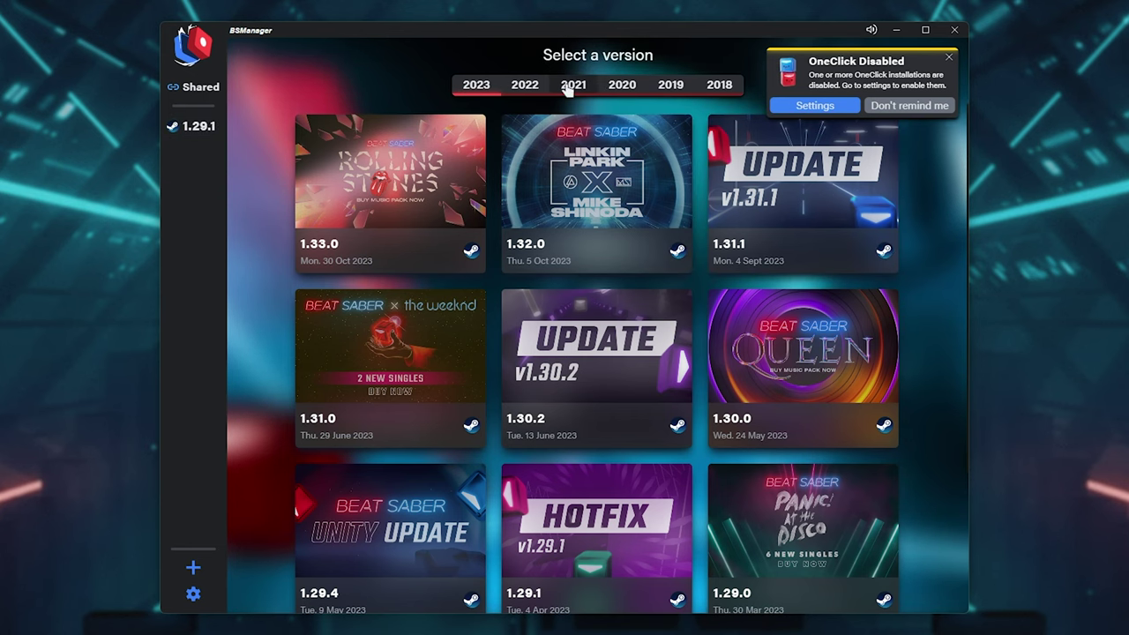
Step: In BSManager, look over the 2023 Beat Saber versions and download version 1.32.0
scroll(820, 256, down, 2)
scroll(820, 526, up, 3)
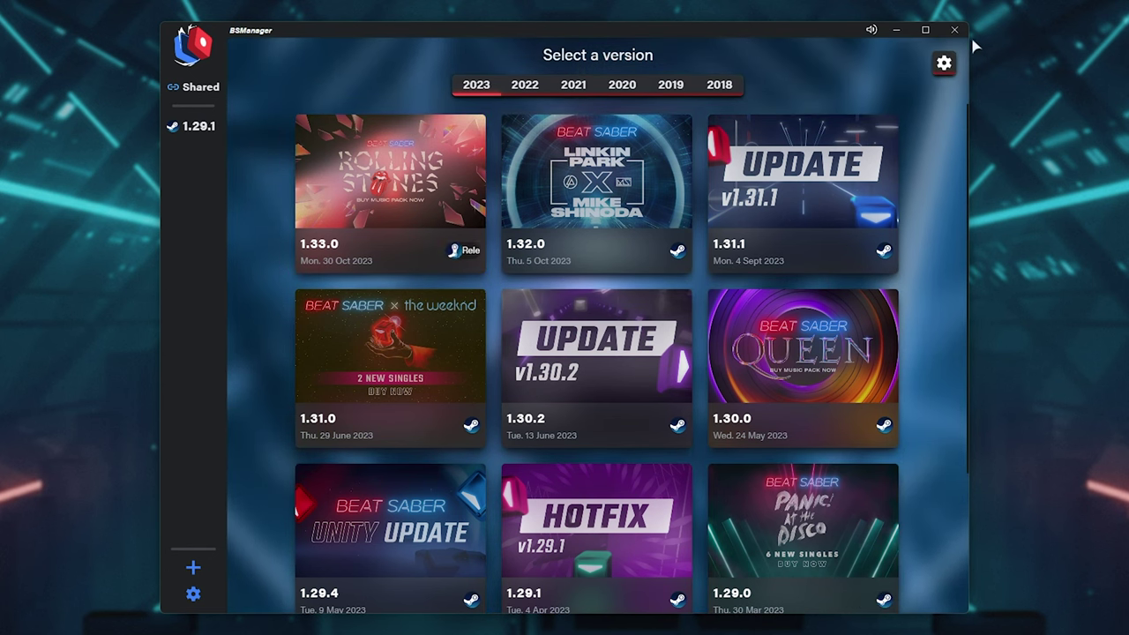
click(943, 62)
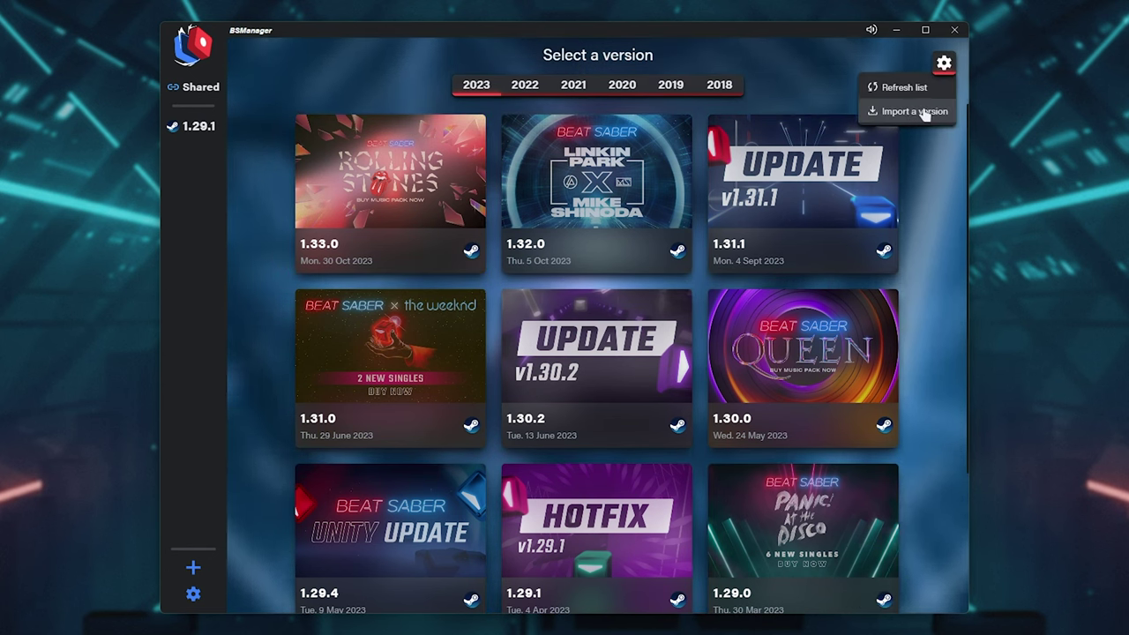
click(838, 75)
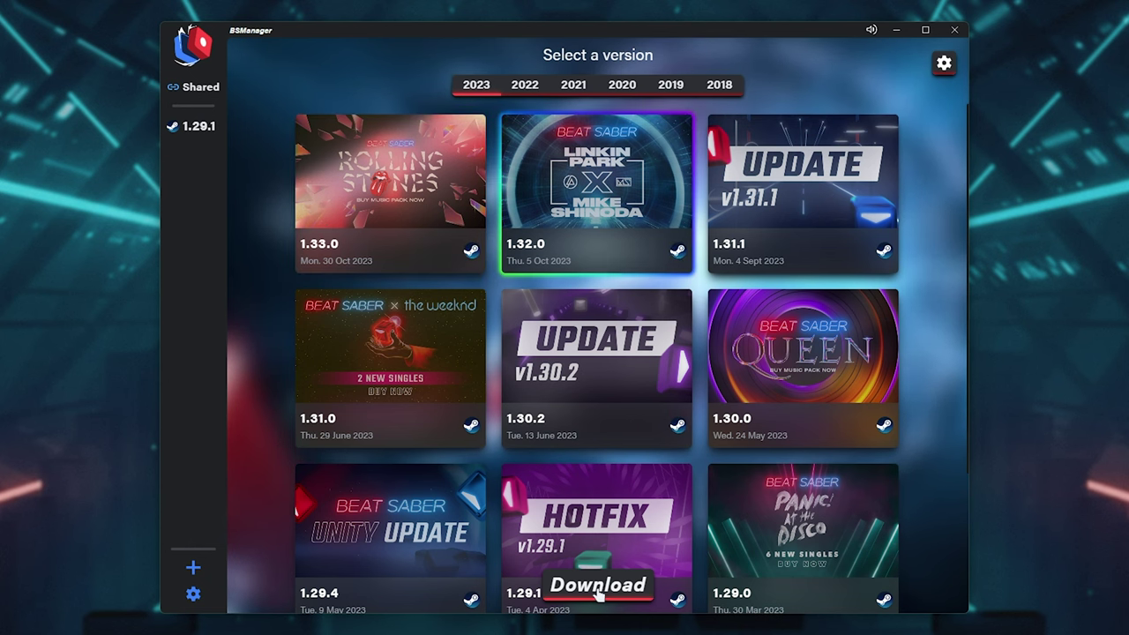
click(643, 597)
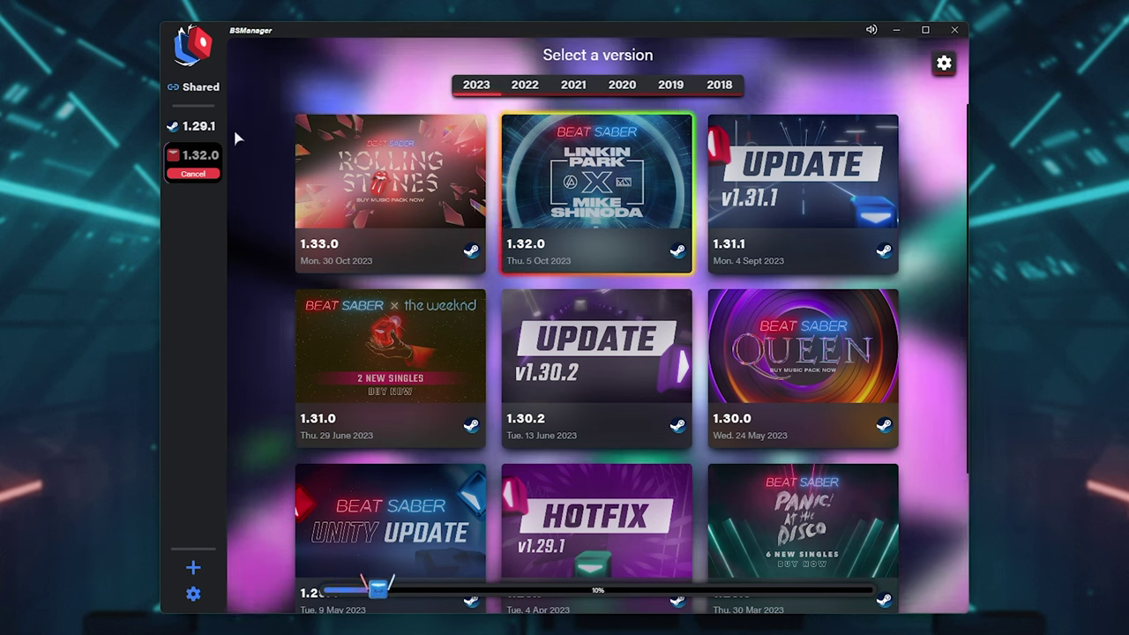
Step: Review the advanced launch options, maps and models of the installed Beat Saber version 1.29.1
click(201, 126)
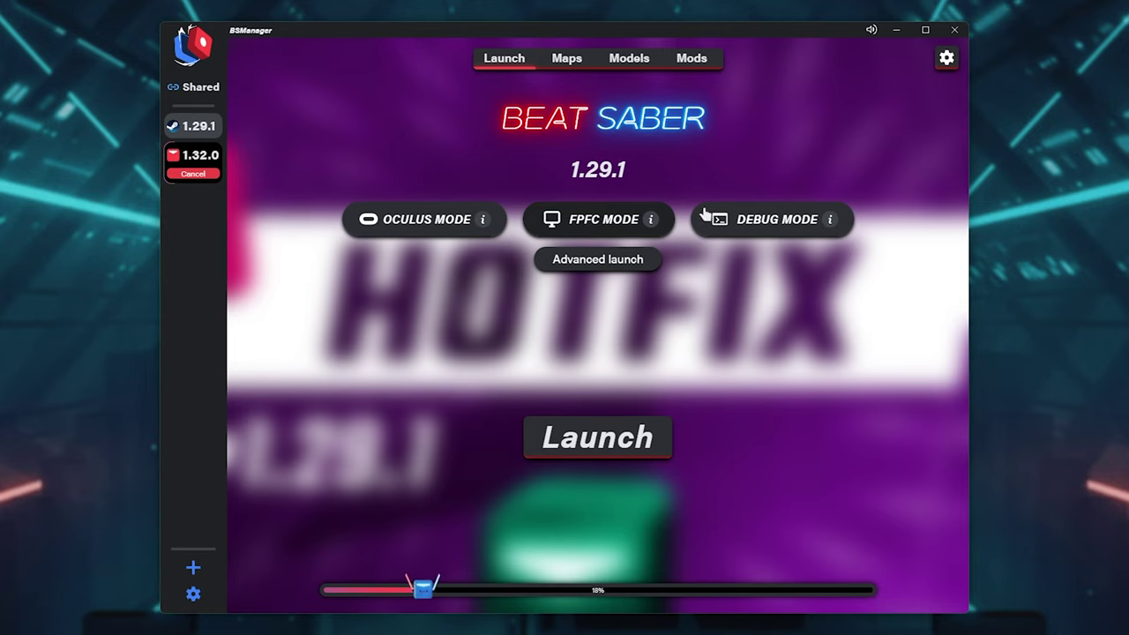
click(571, 260)
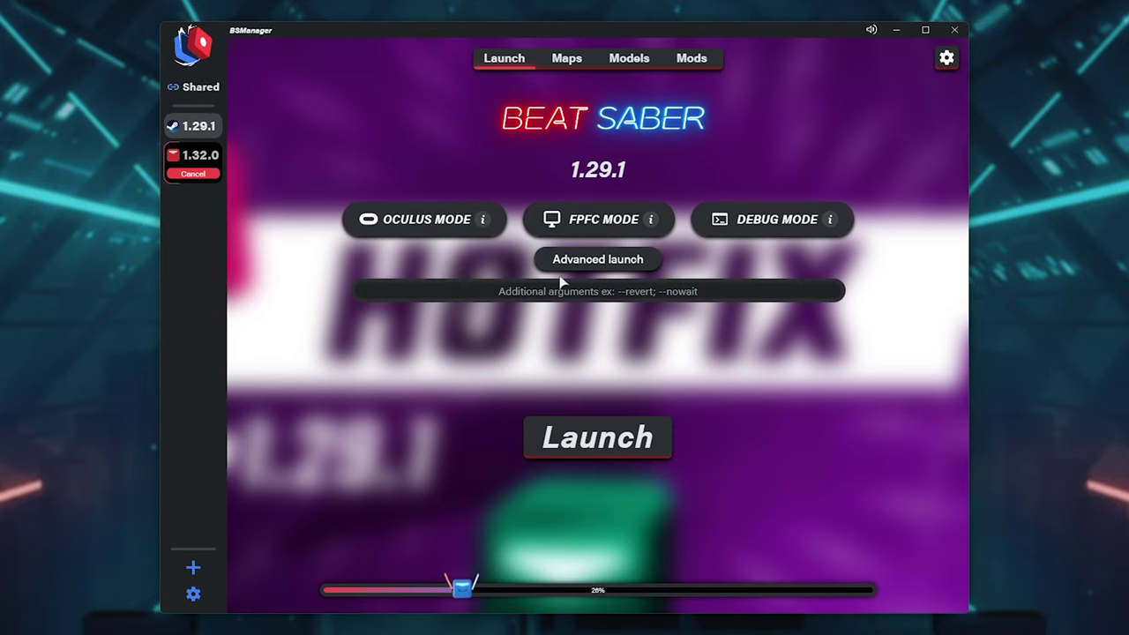
click(569, 59)
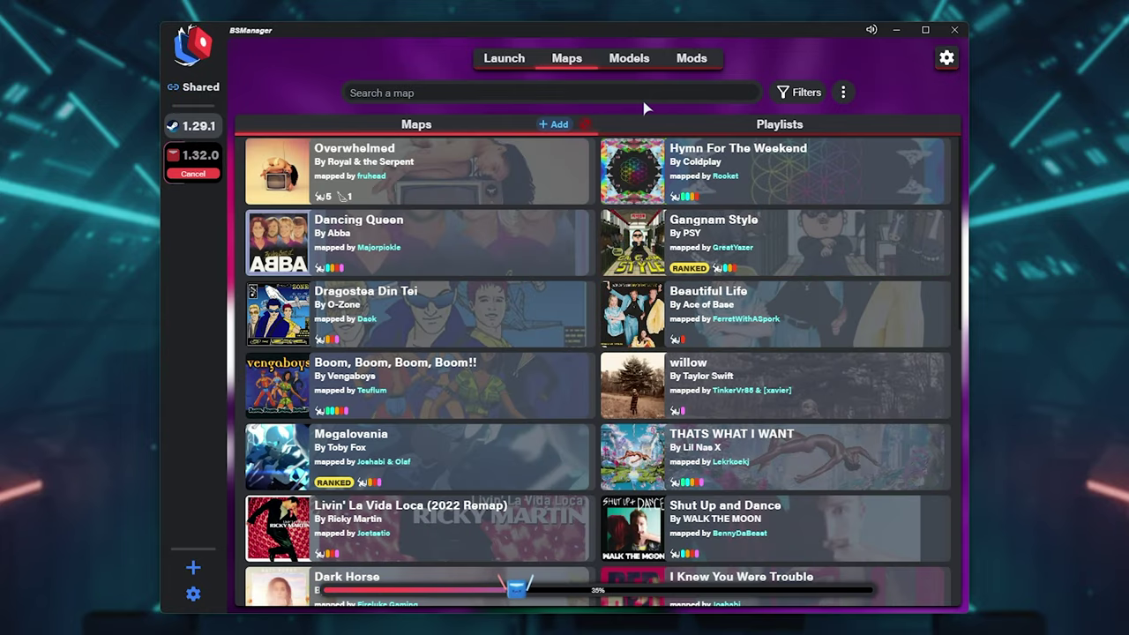
click(636, 60)
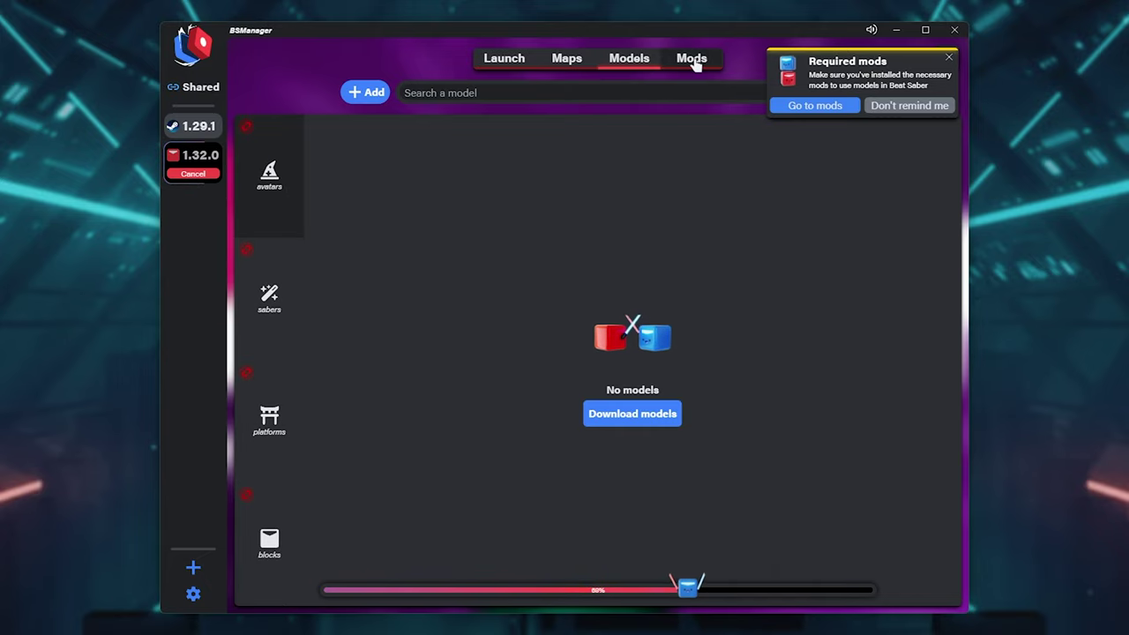
Step: Accept the mods disclaimer for version 1.29.1, turn off the required-mods reminder, and look through the mod list
click(692, 60)
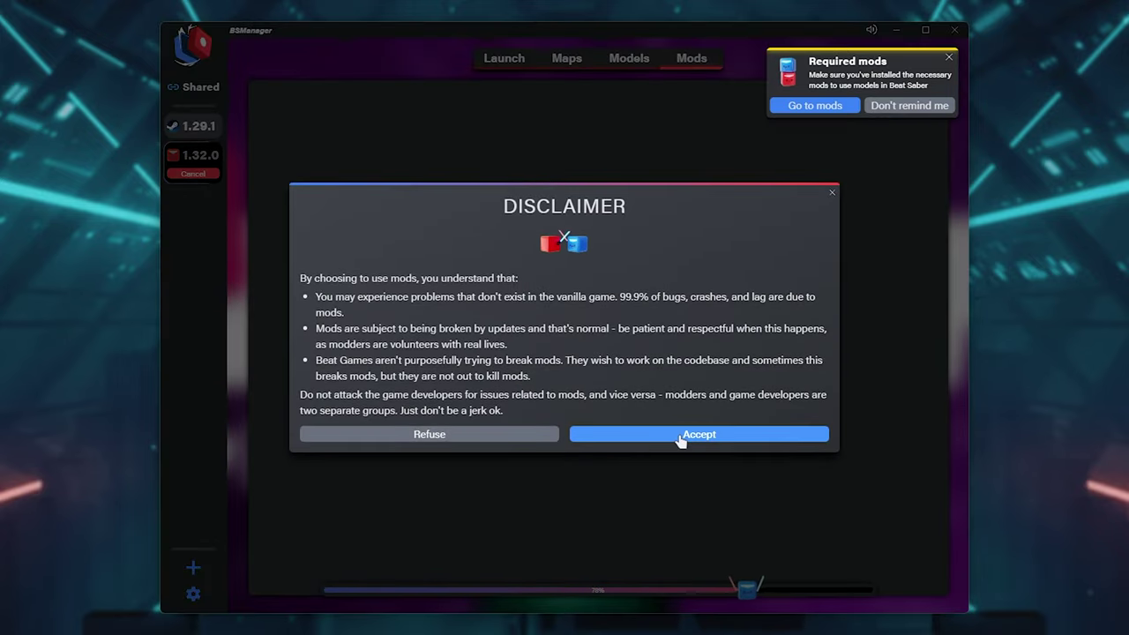
click(681, 434)
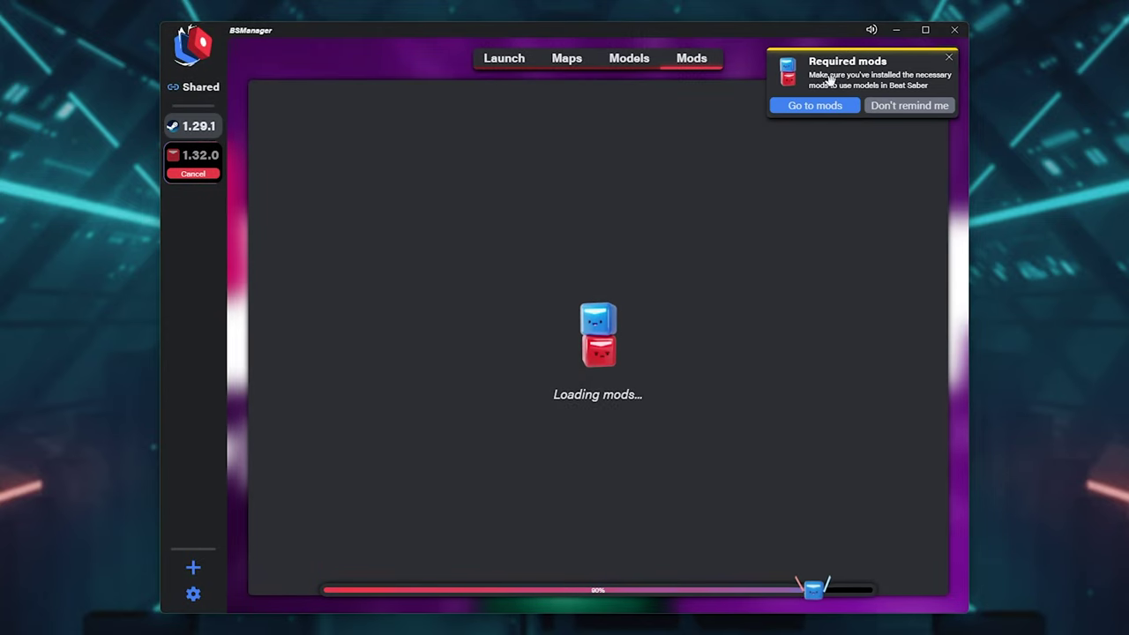
click(909, 105)
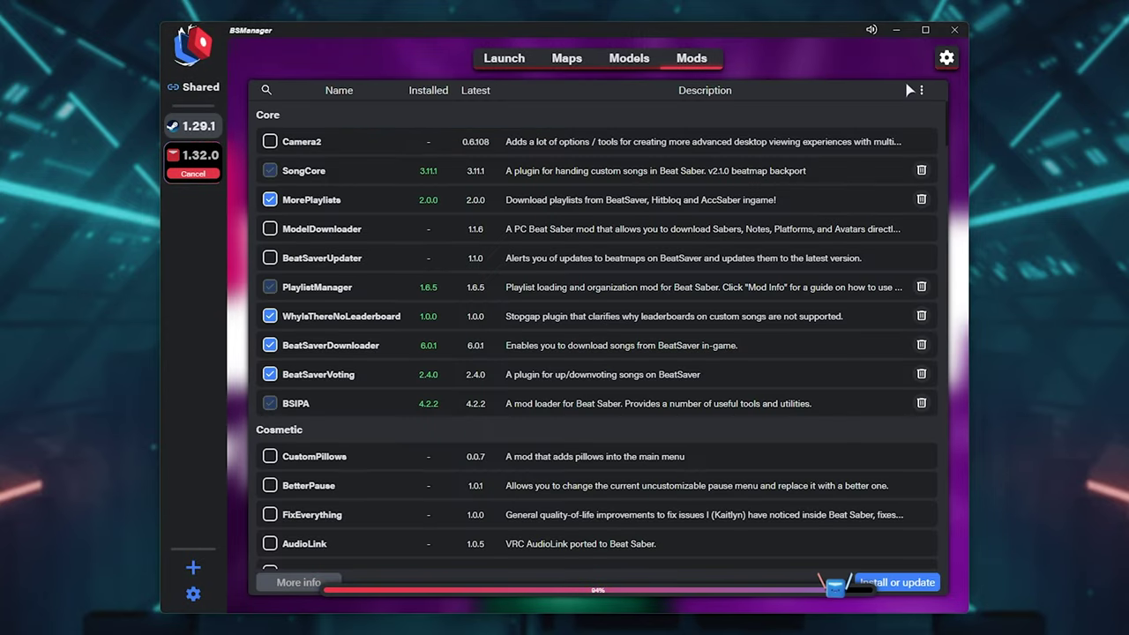
scroll(334, 243, down, 3)
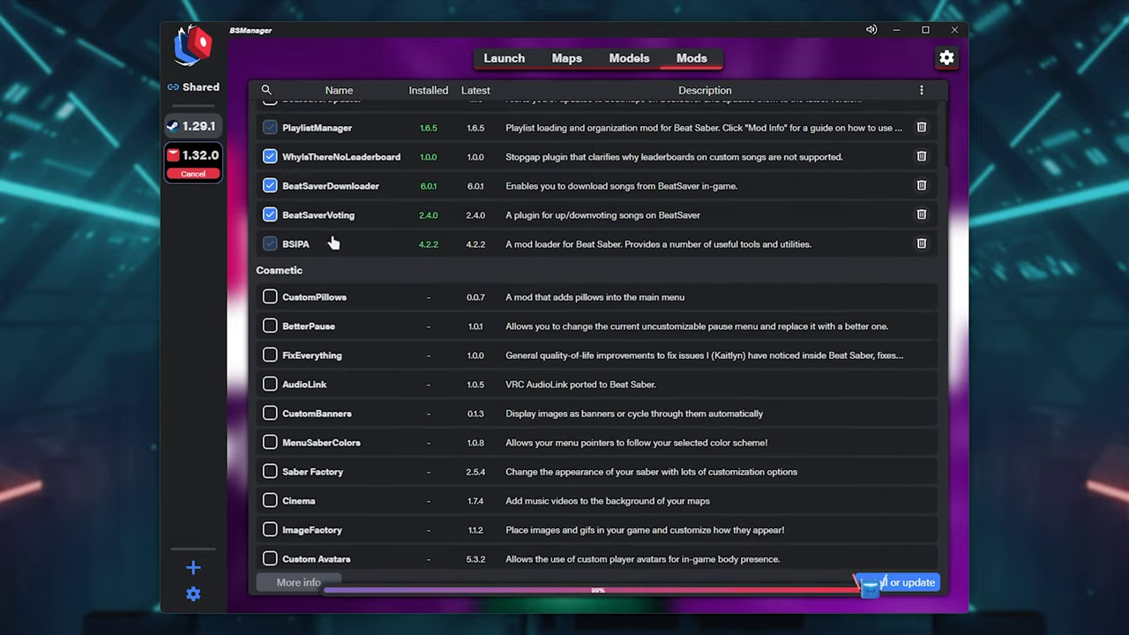
scroll(333, 244, down, 10)
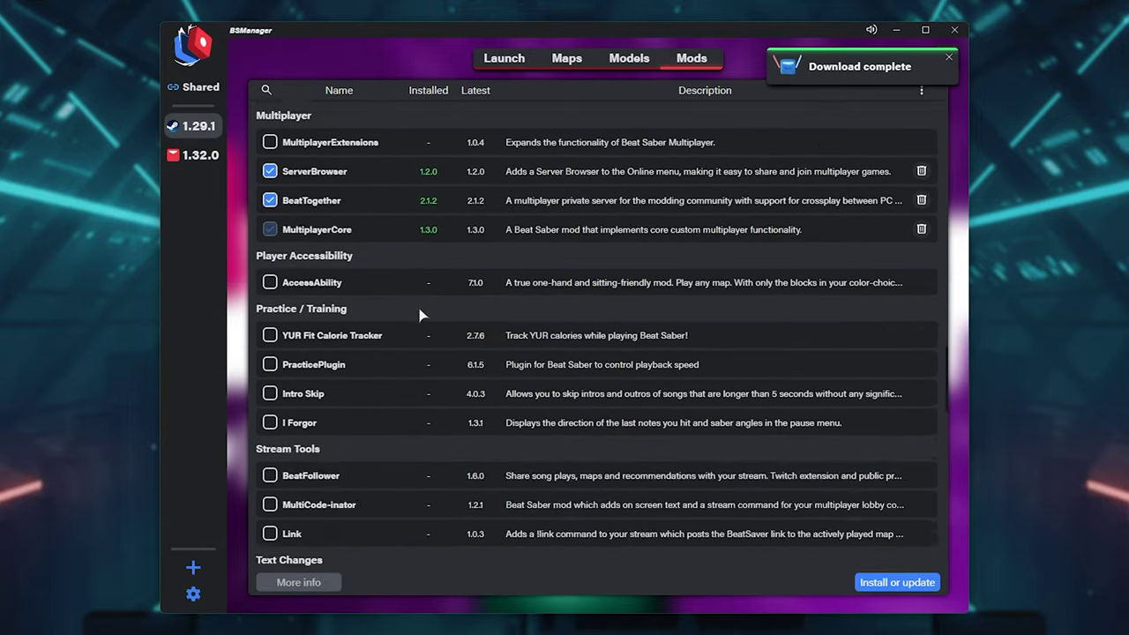
Step: Look over the multiplayer, lighting, practice and core mods in the mod list of version 1.29.1
scroll(420, 315, down, 3)
scroll(717, 486, up, 15)
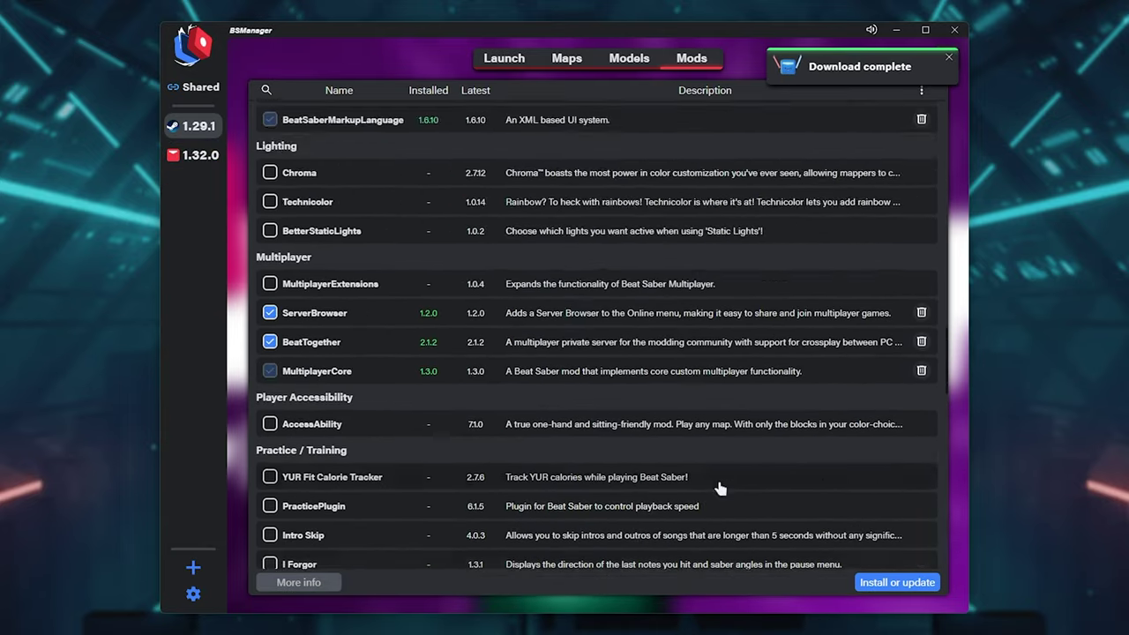
scroll(614, 440, up, 4)
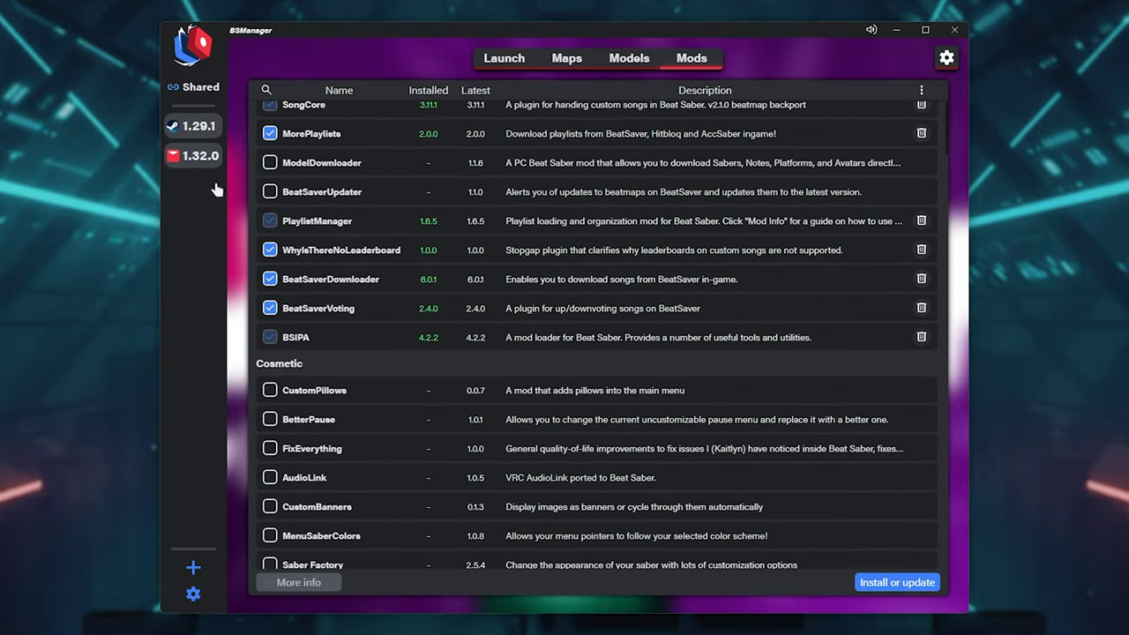
Step: Review the mods, launch options, maps, downloadable map list and models of Beat Saber version 1.32.0
click(201, 156)
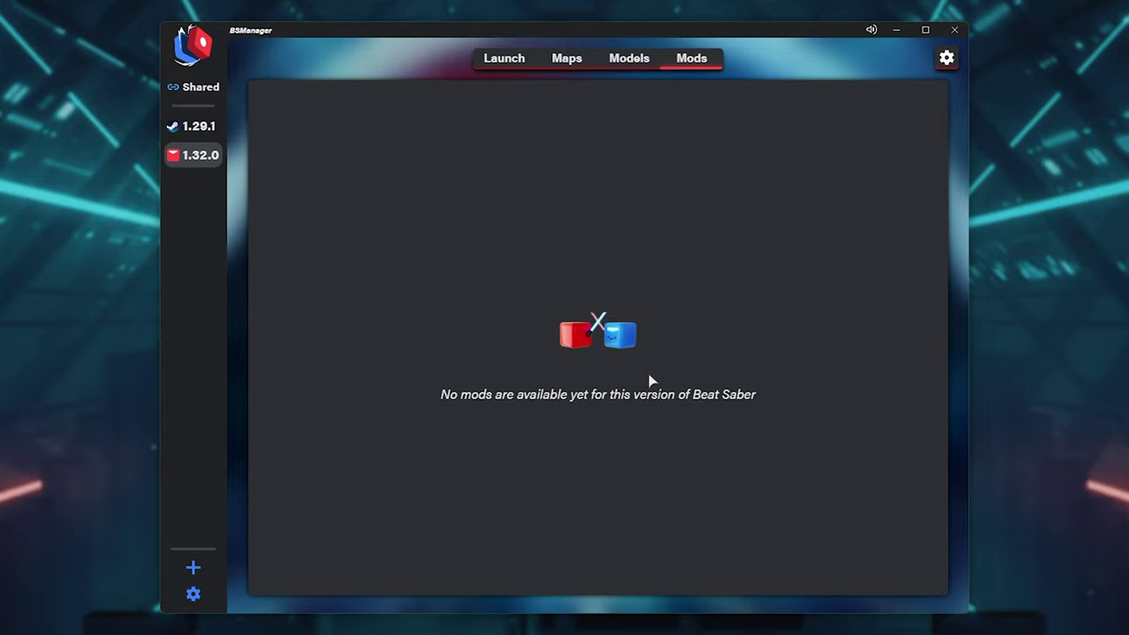
click(505, 58)
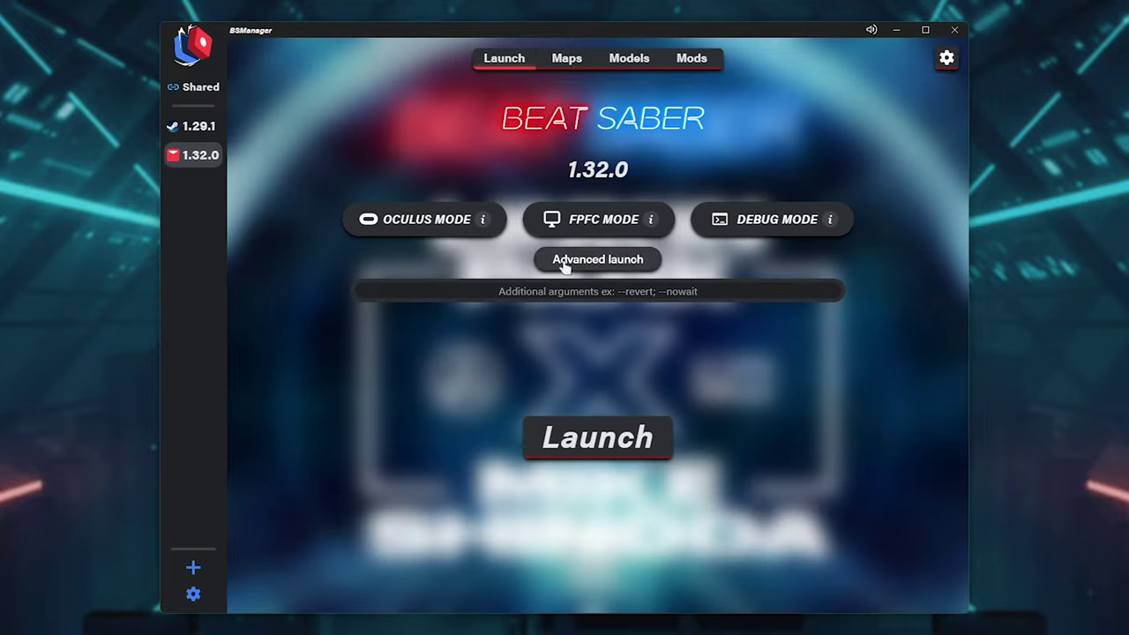
click(569, 58)
click(554, 122)
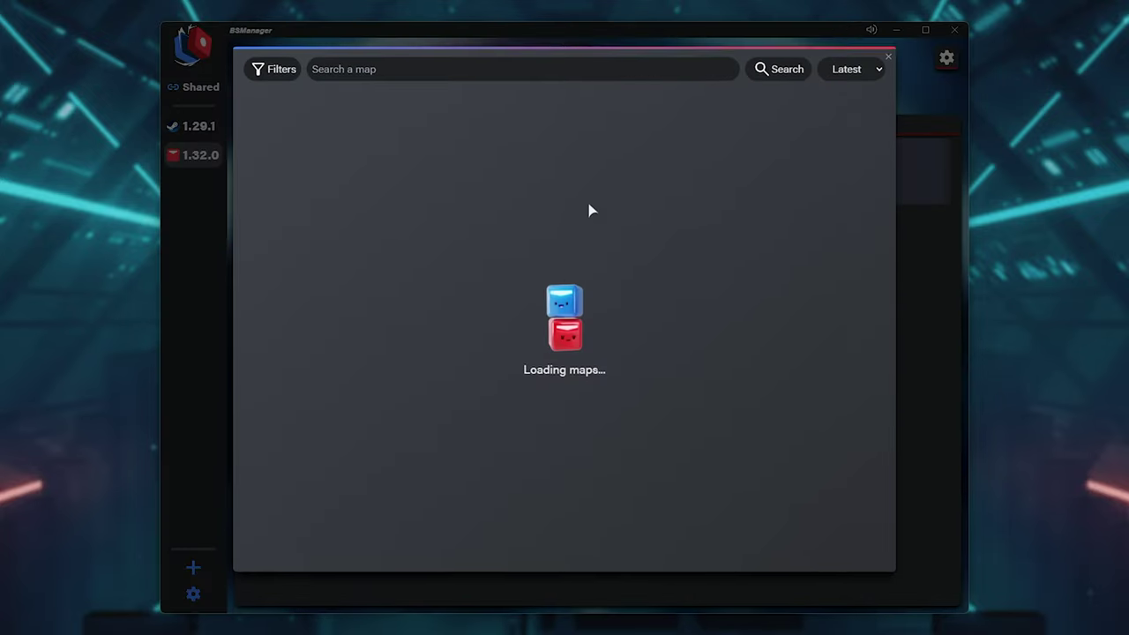
click(888, 64)
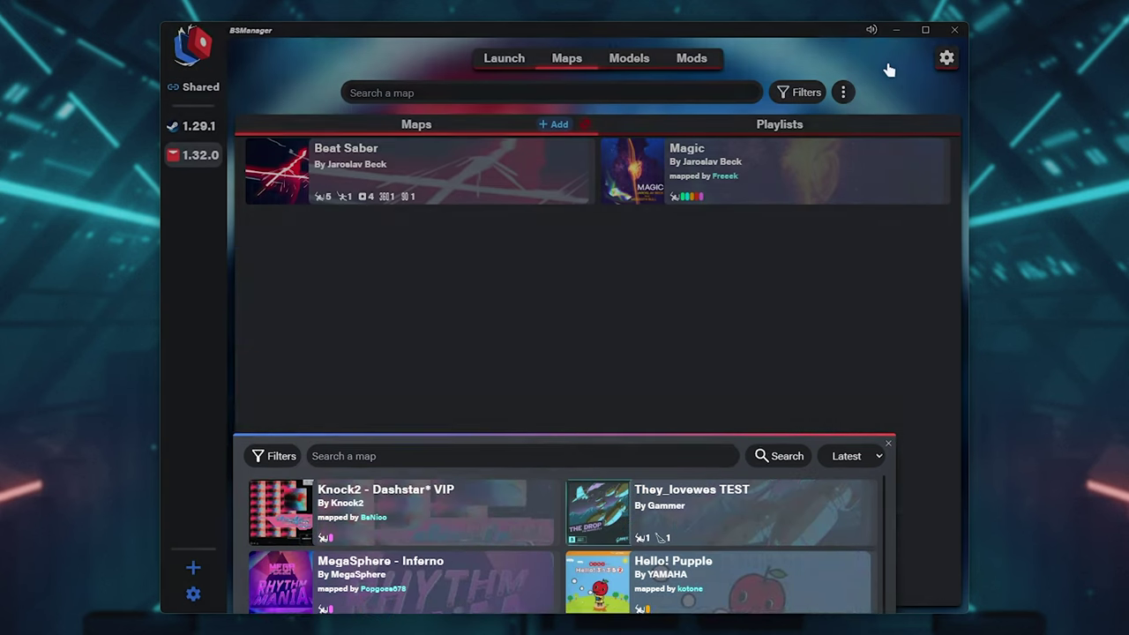
click(629, 59)
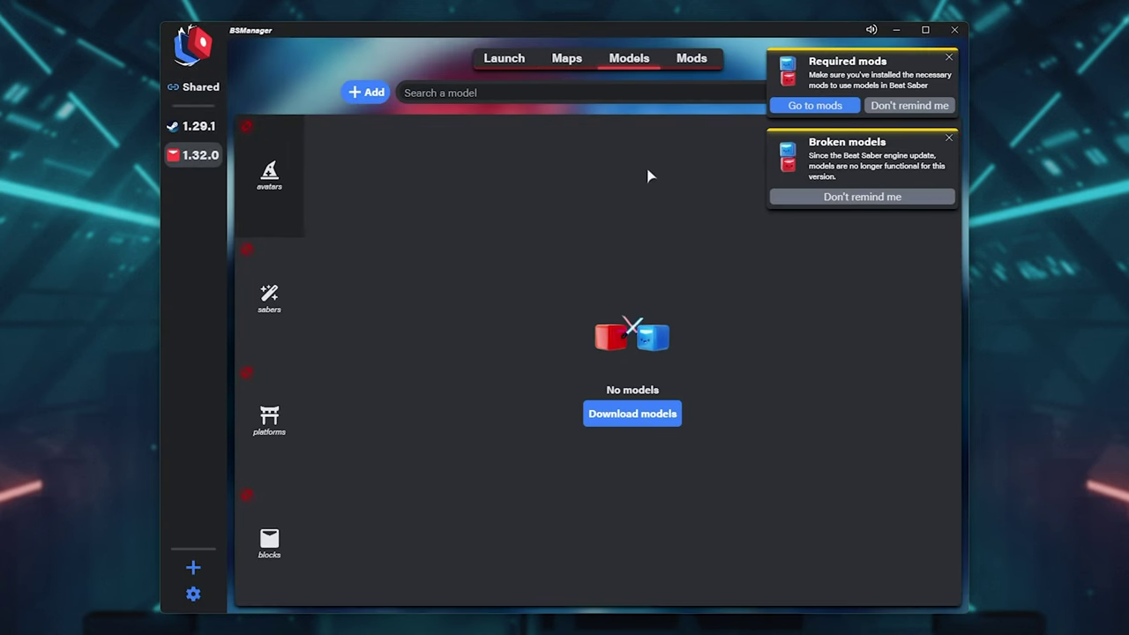
Step: Return to the mod list of version 1.29.1 and dismiss the broken-models and required-mods notices
click(198, 126)
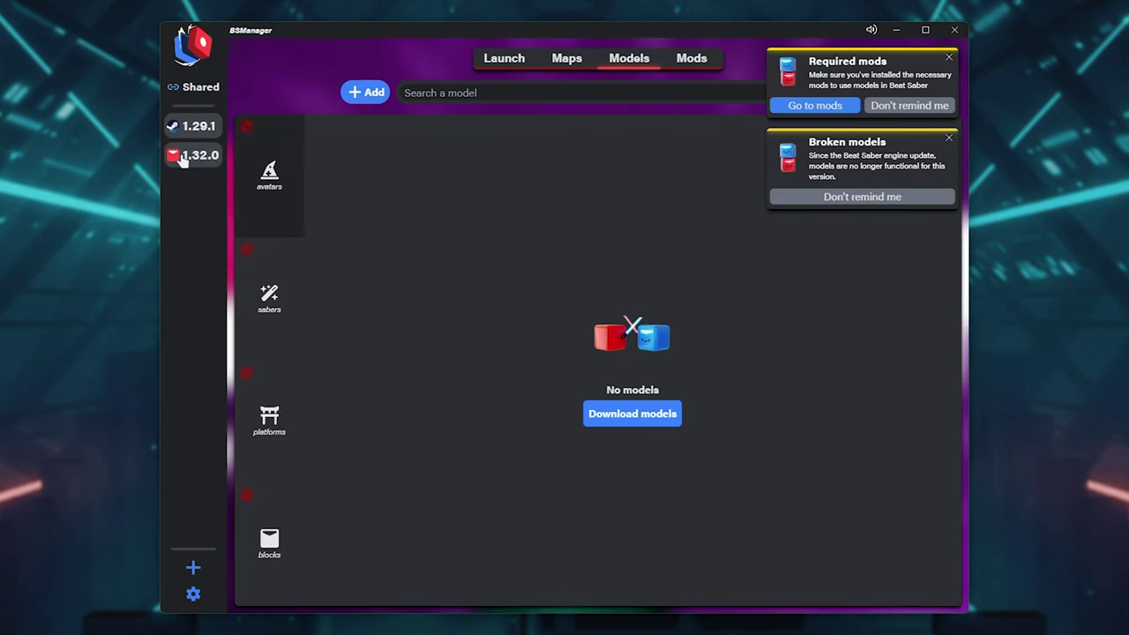
click(694, 61)
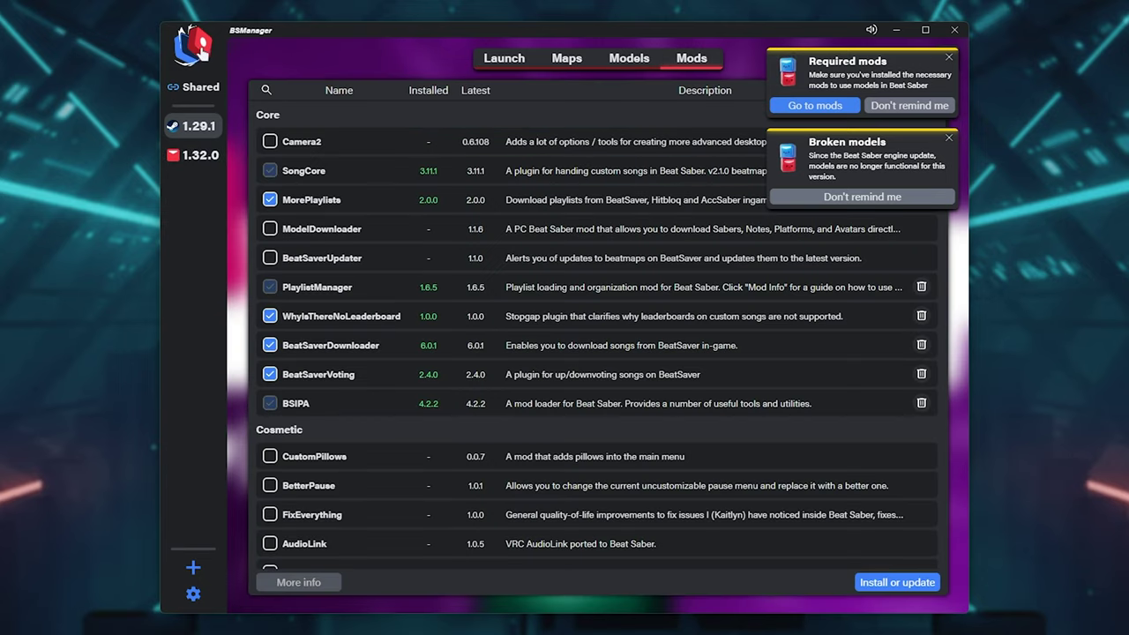
click(948, 139)
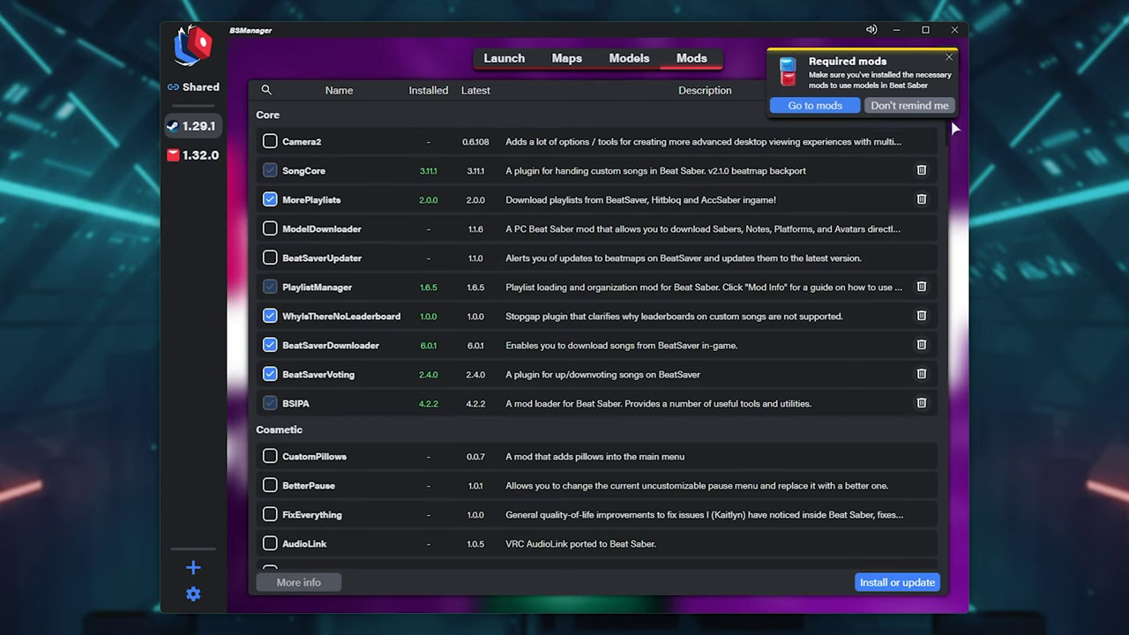
click(949, 60)
Step: Review the shared contents, covering the shared maps, the downloadable map list and the shared models
click(196, 88)
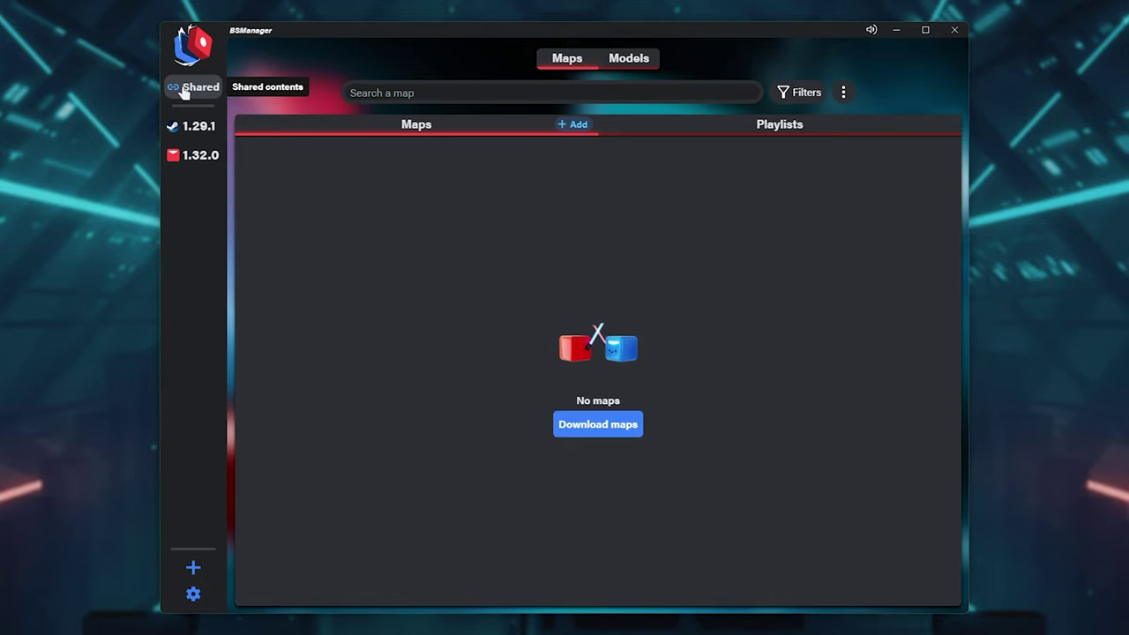
click(577, 424)
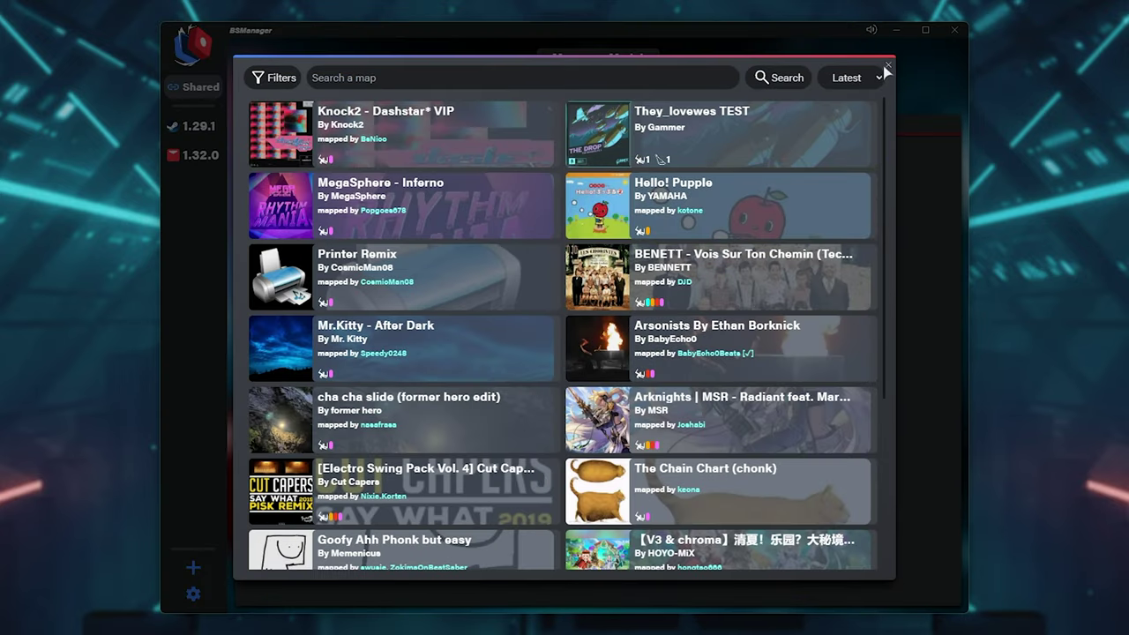
click(886, 66)
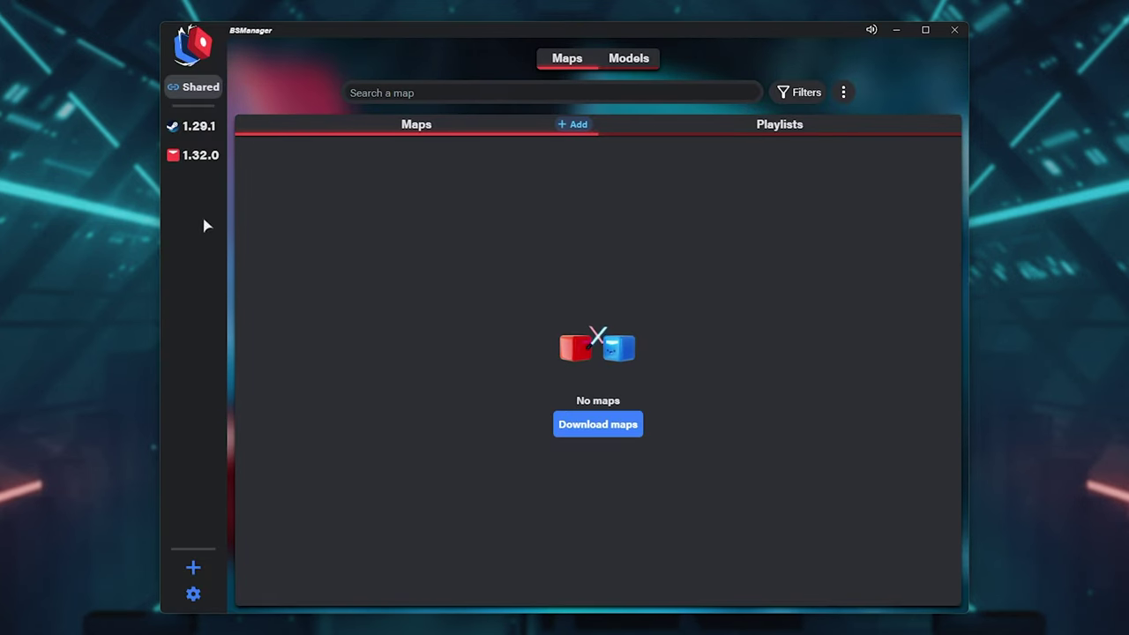
click(624, 59)
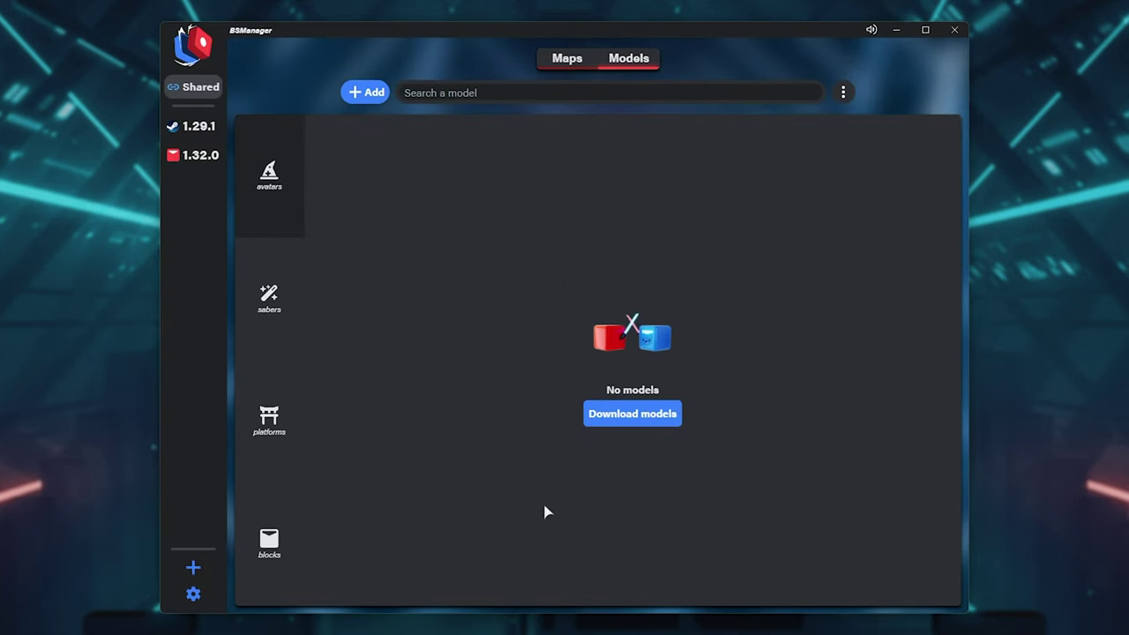
Step: Look over the 2023 Beat Saber versions offered for download
click(193, 567)
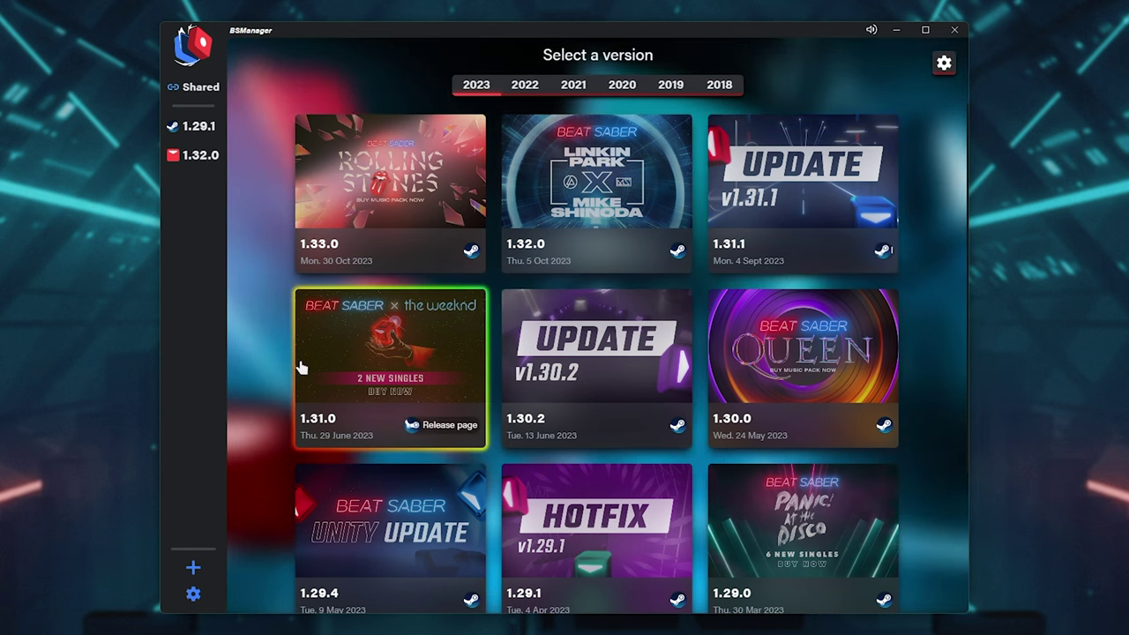
scroll(661, 265, down, 2)
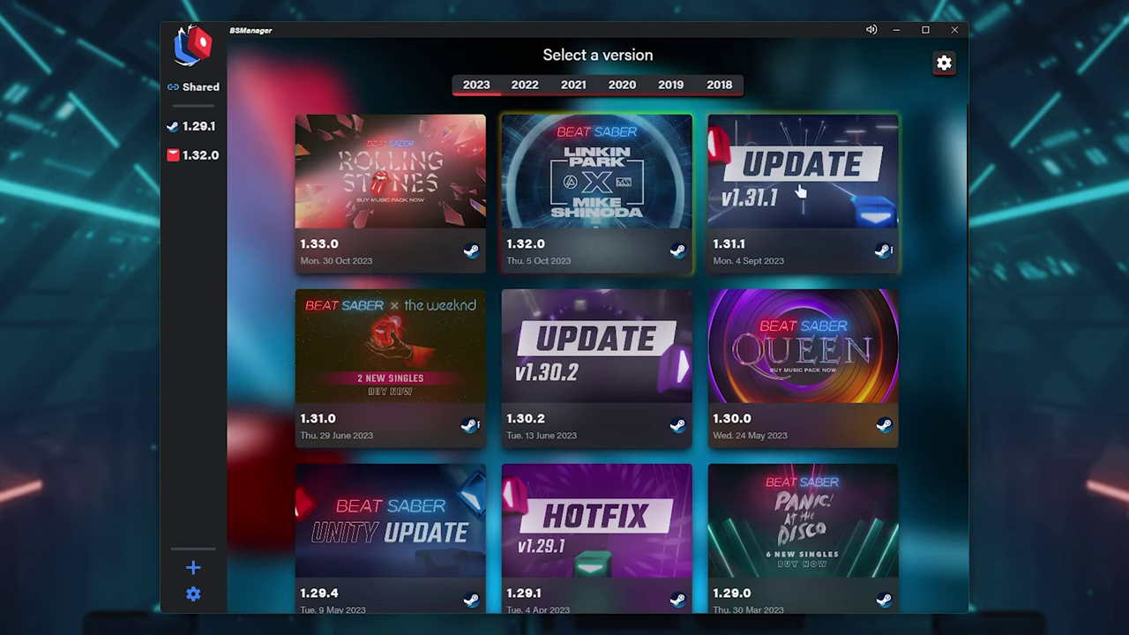
scroll(642, 299, up, 2)
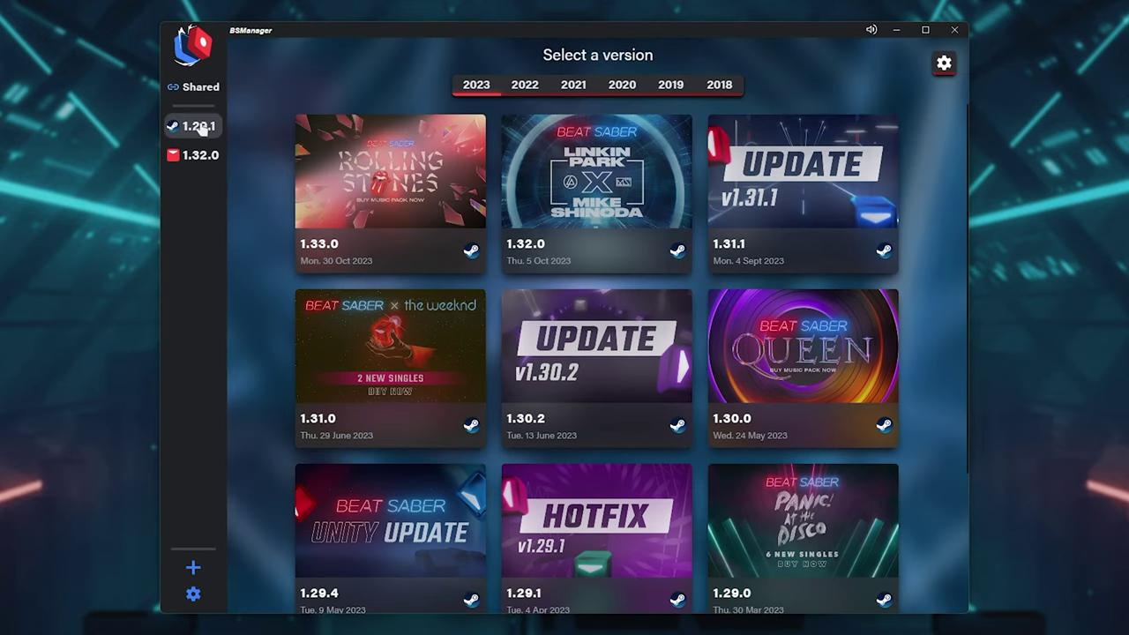
Step: Enable all OneClick installations for maps, playlists and models in the settings, and look over the remaining options
click(194, 595)
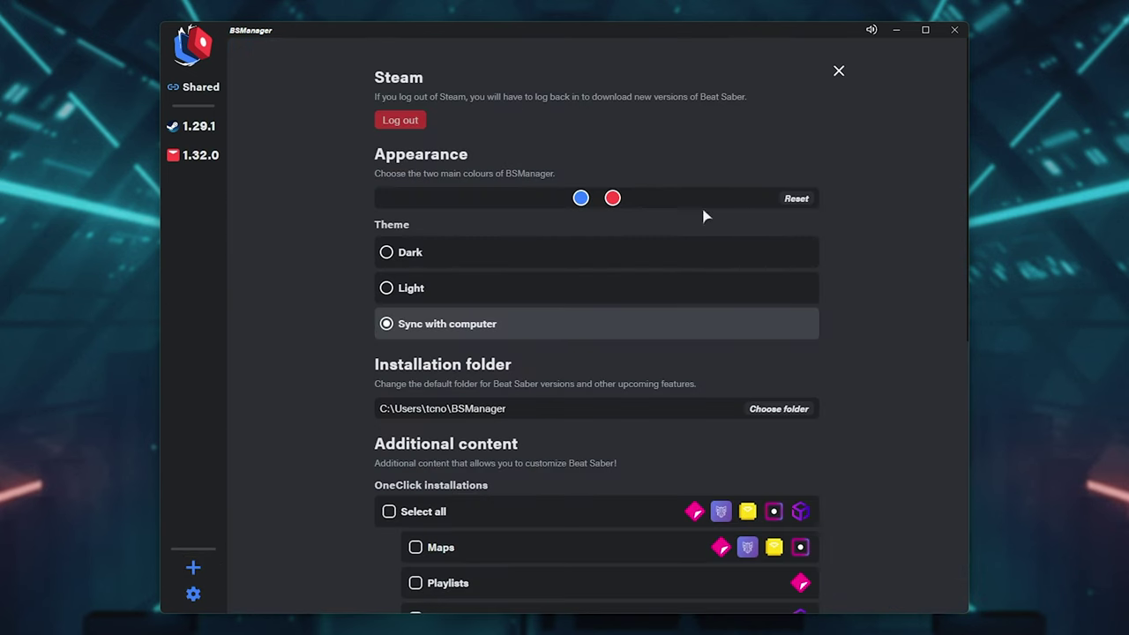
scroll(617, 265, down, 3)
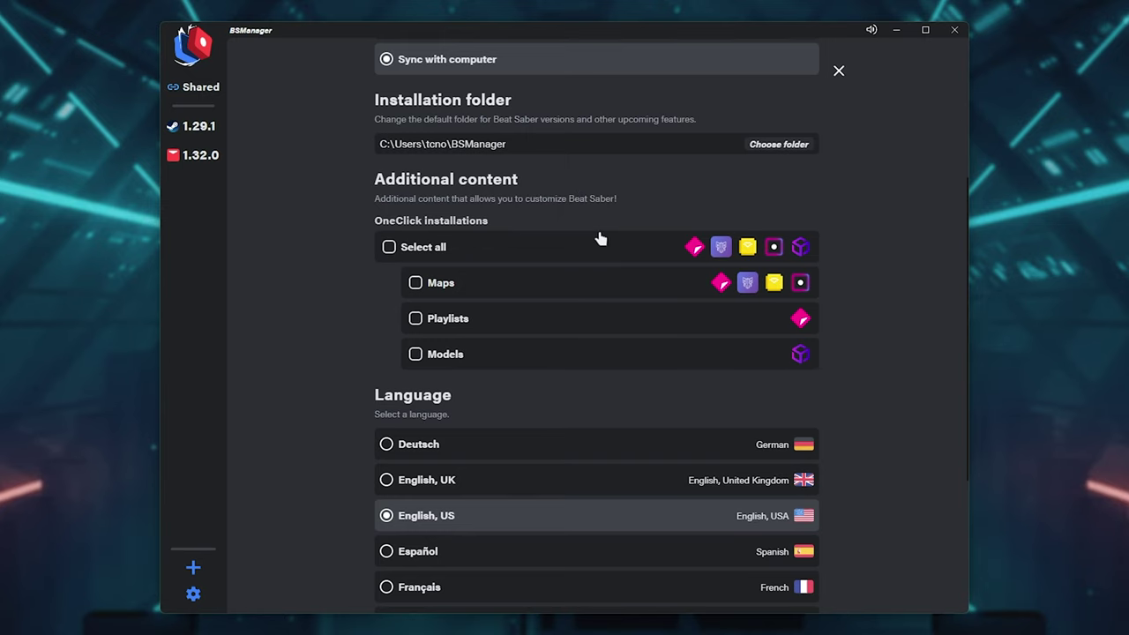
click(411, 249)
scroll(458, 263, down, 3)
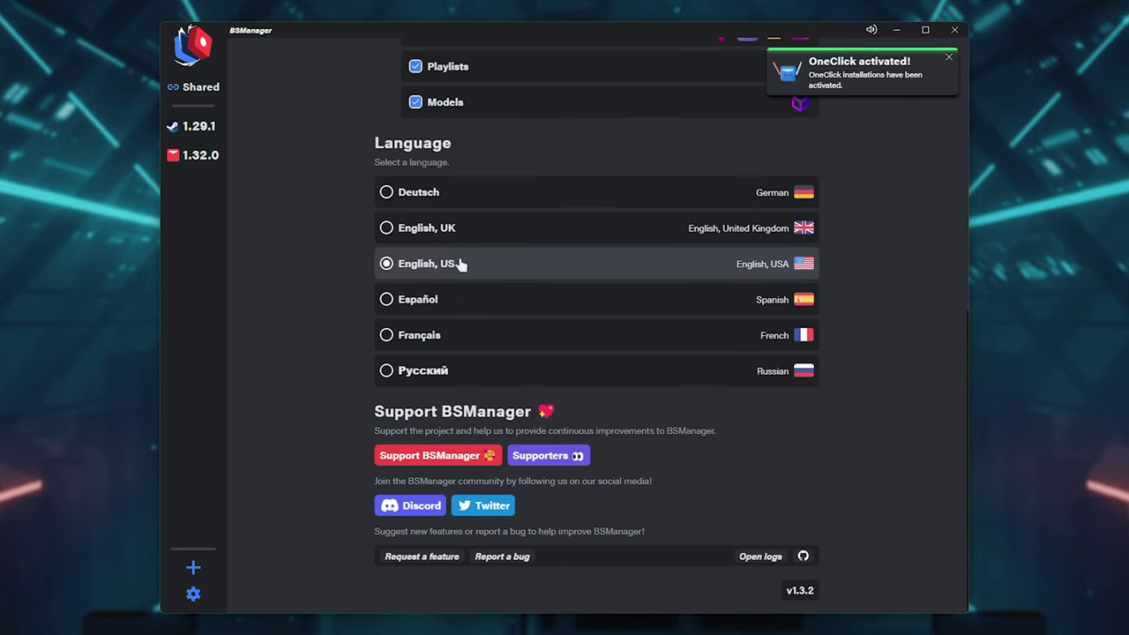
Step: Download the maps Knock2 - Dashstar* VIP and The Chain Chart (chonk) for version 1.29.1, and open its launch page
click(194, 126)
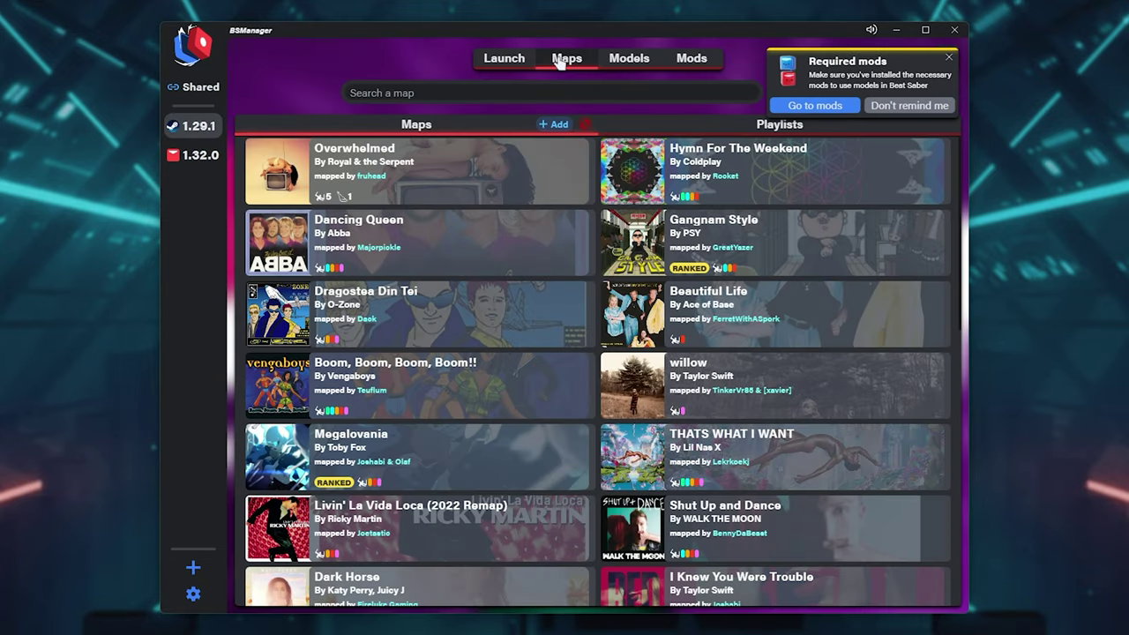
click(551, 124)
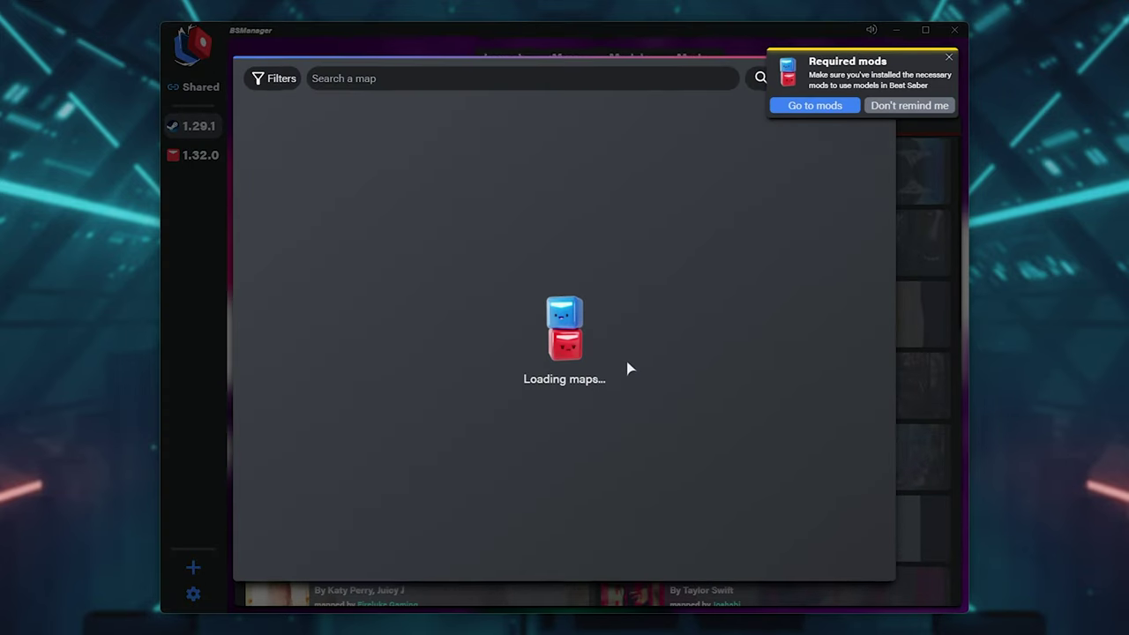
click(948, 61)
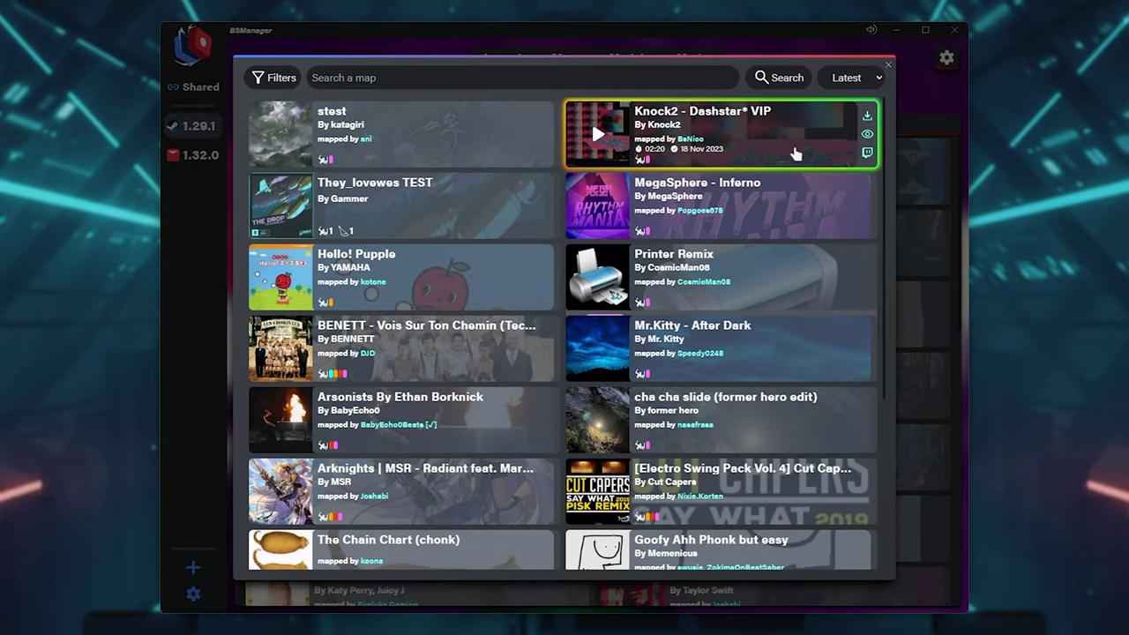
click(591, 118)
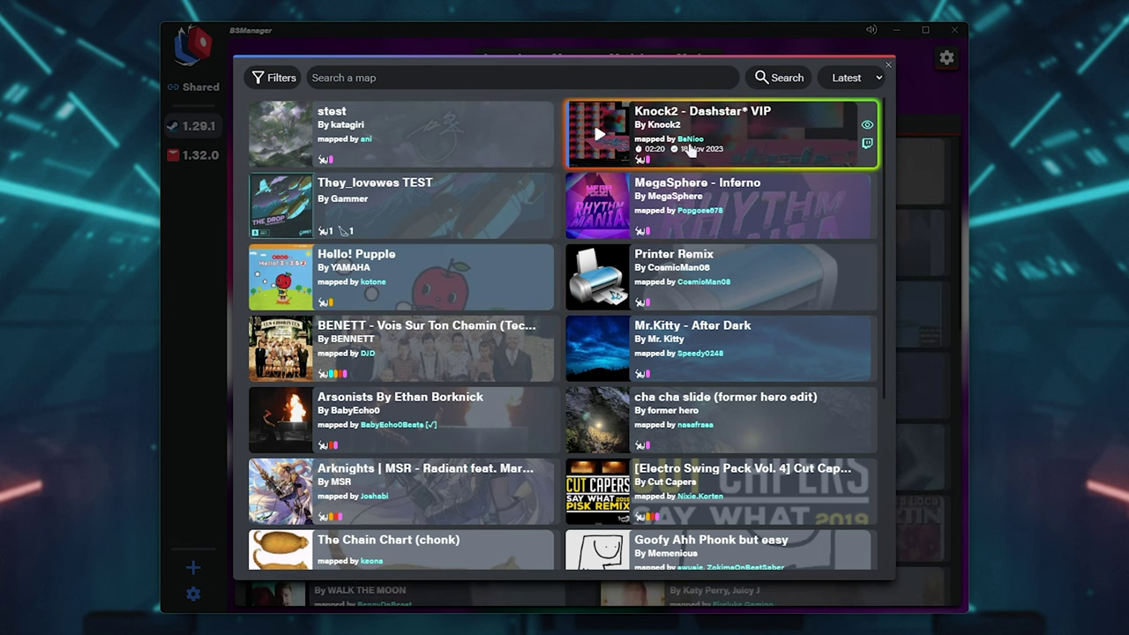
scroll(525, 477, down, 1)
click(281, 495)
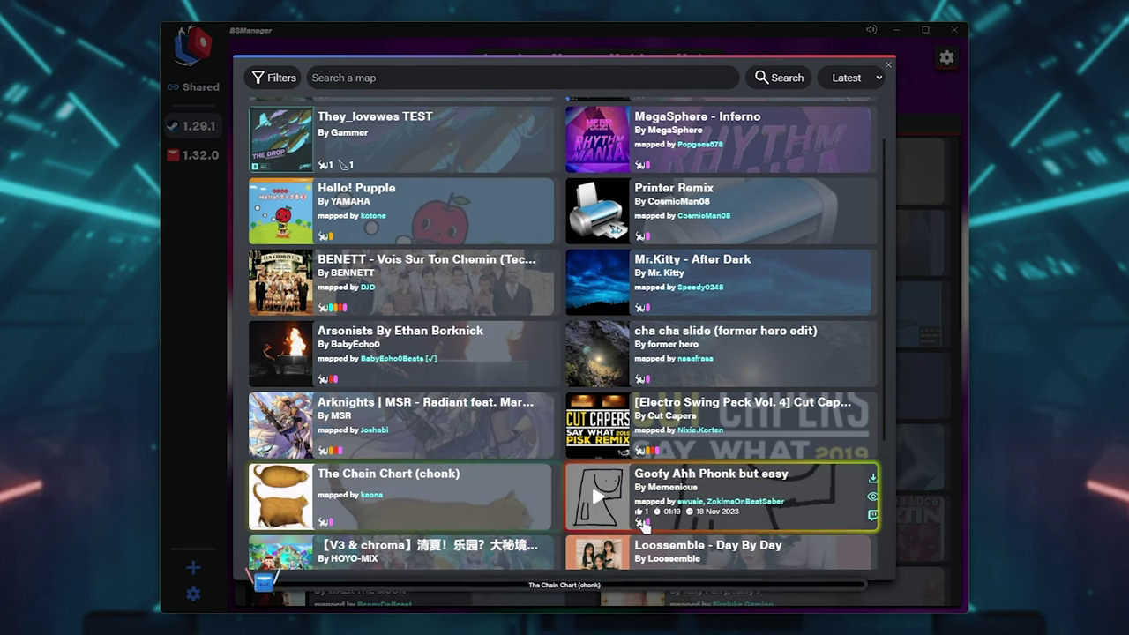
scroll(706, 353, up, 2)
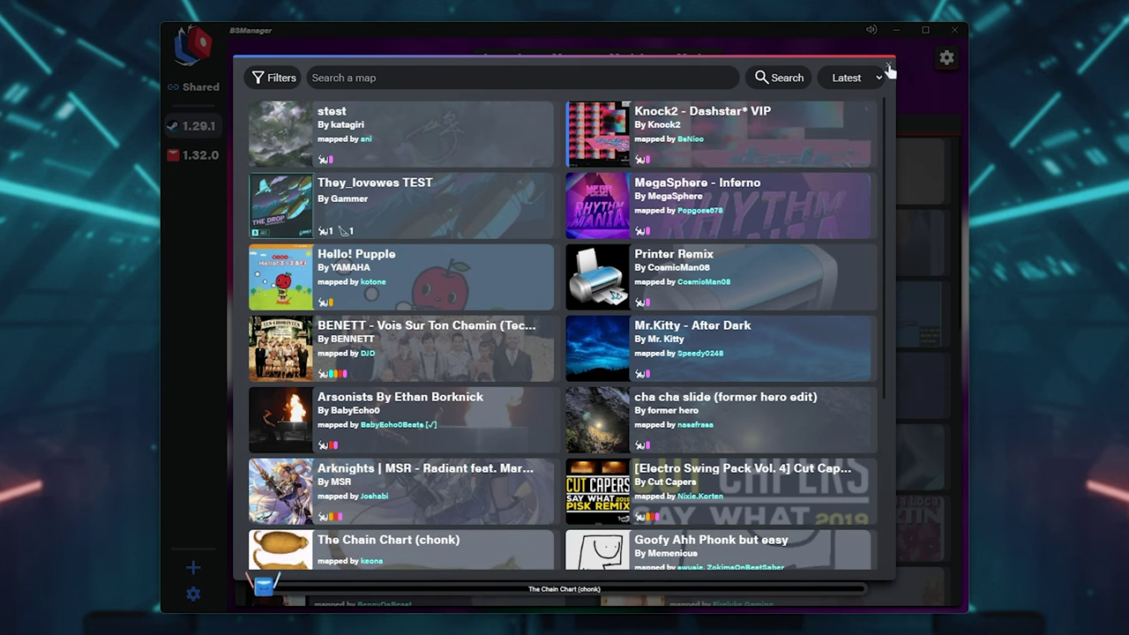
click(888, 66)
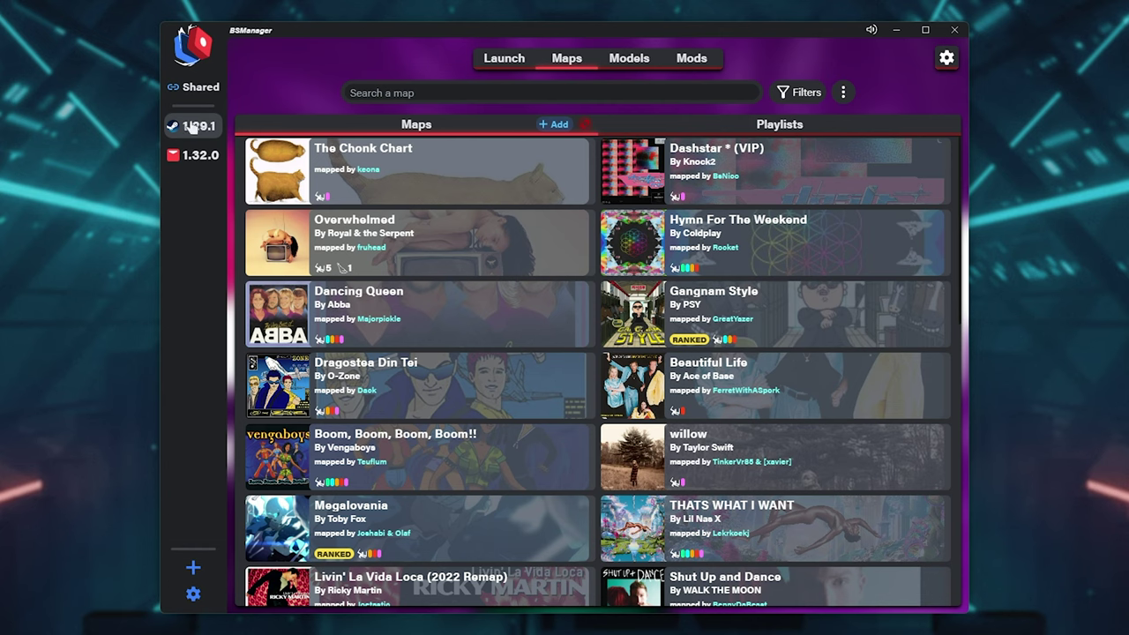
click(193, 127)
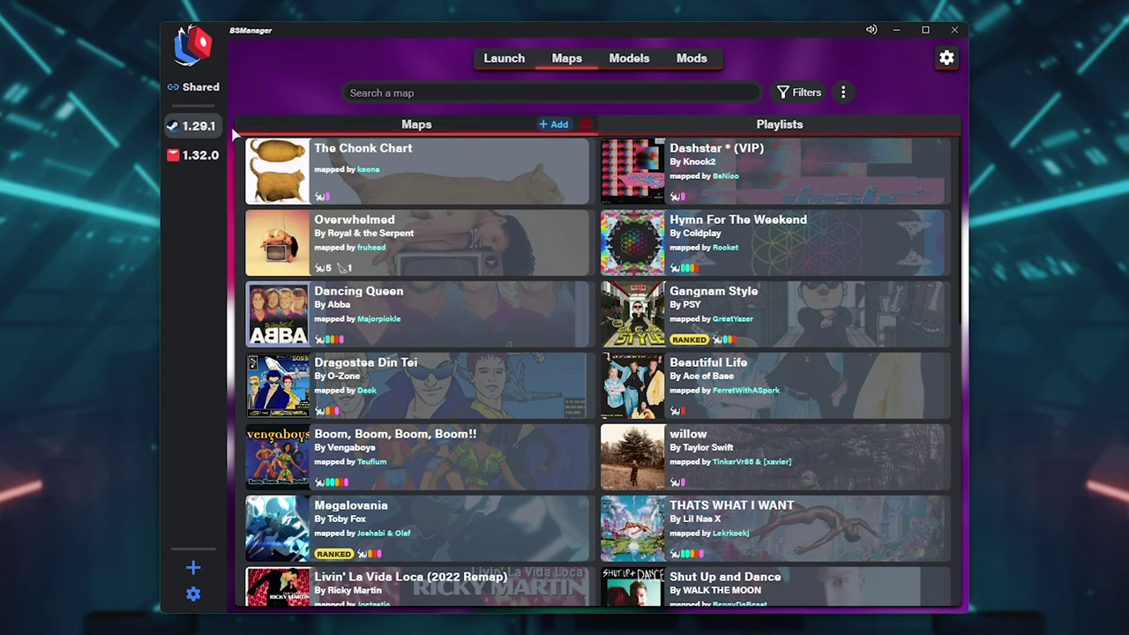
click(501, 63)
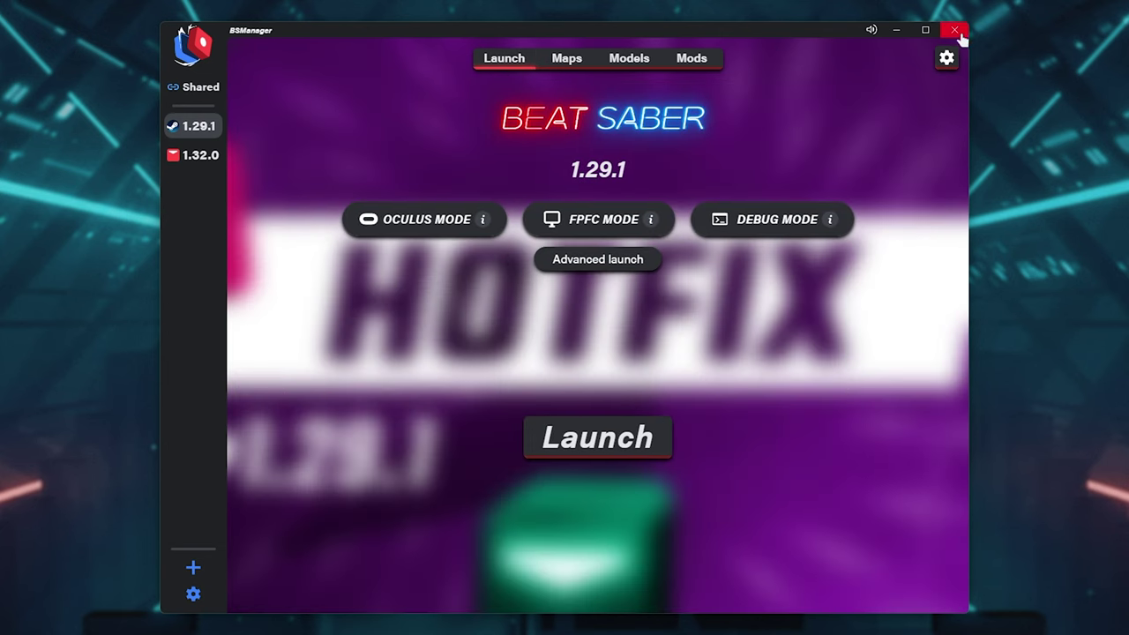